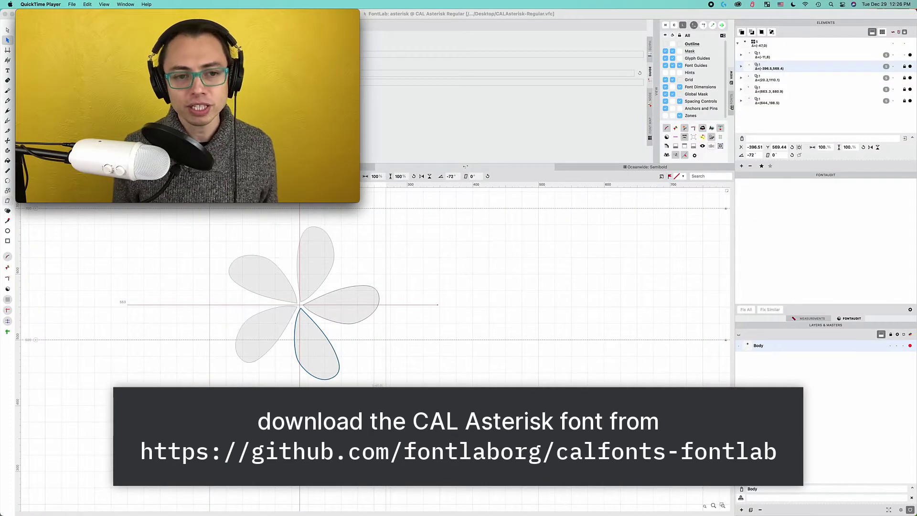
Lengthen the asterisk's right petal by pulling its tip node right and nudging its top node left.
click(344, 302)
click(348, 303)
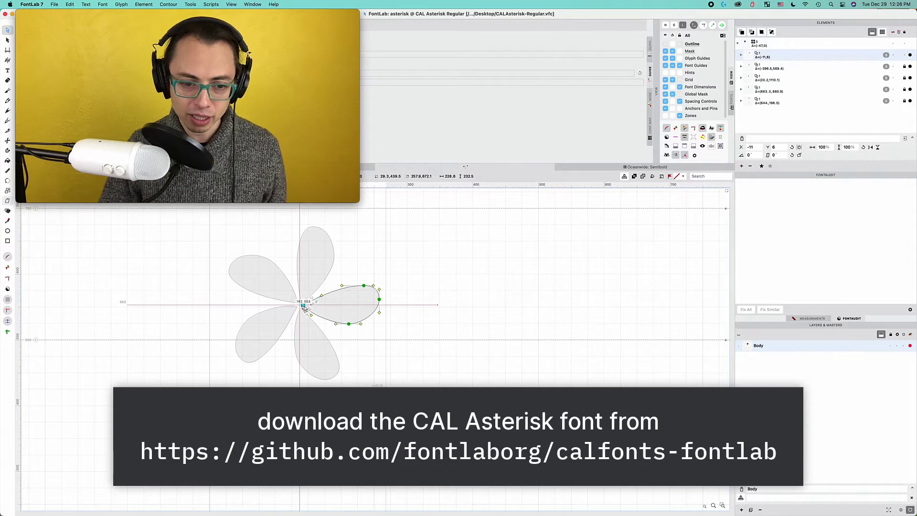
scroll(305, 310, up, 3)
drag(302, 305, 305, 305)
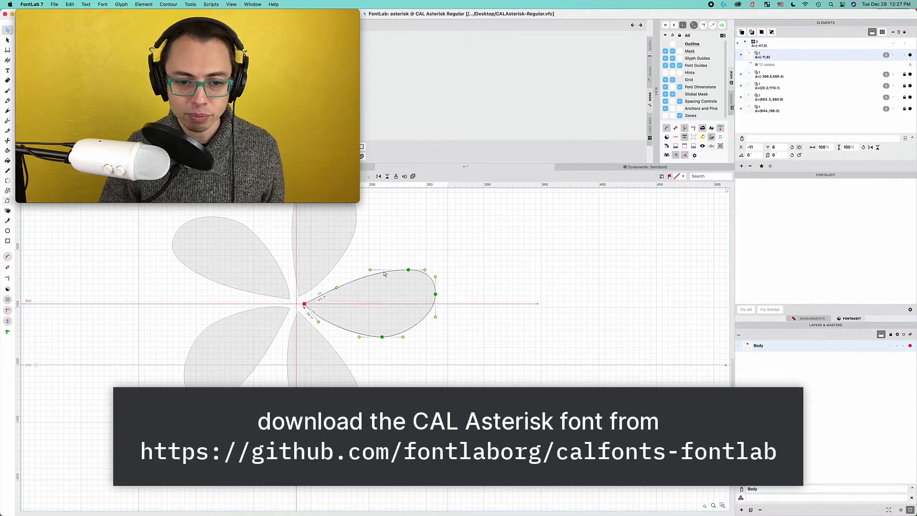
click(408, 270)
drag(408, 272, 405, 270)
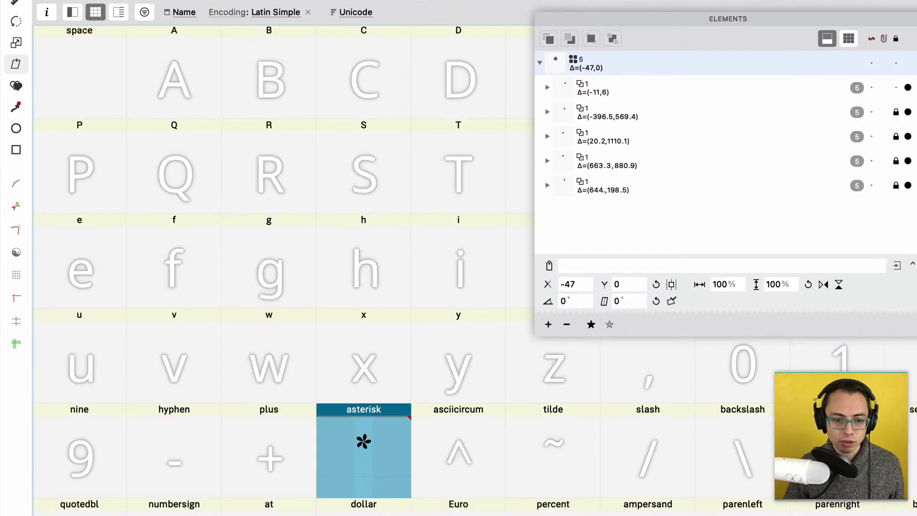
Inspect the asterisk's element group in the Elements panel, expanding its first two elements.
scroll(471, 418, down, 4)
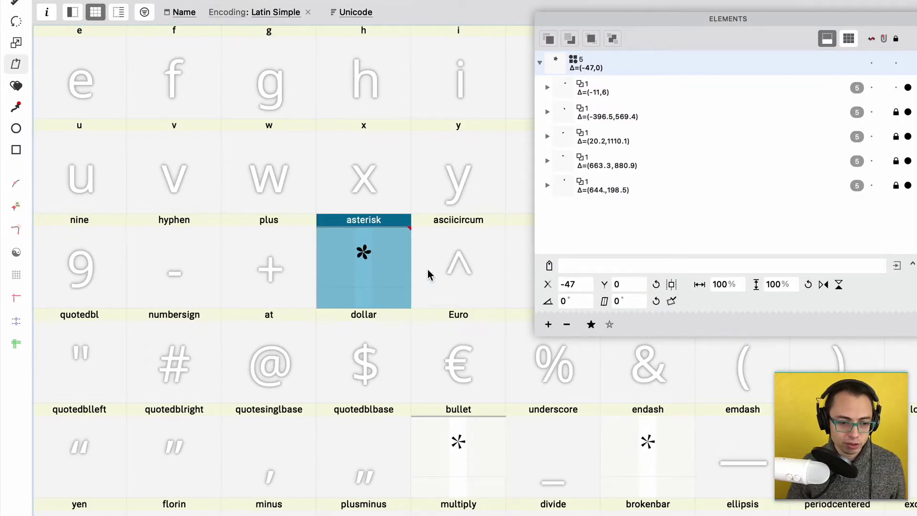
click(449, 442)
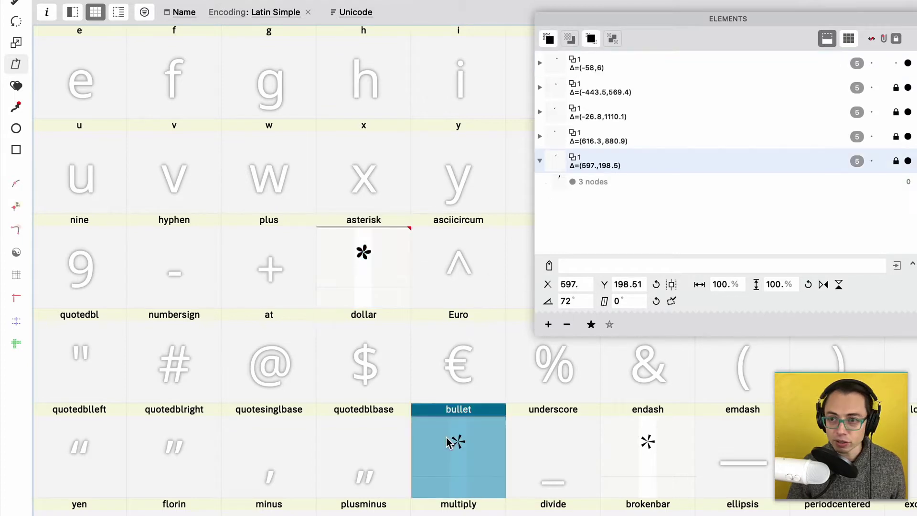
click(379, 254)
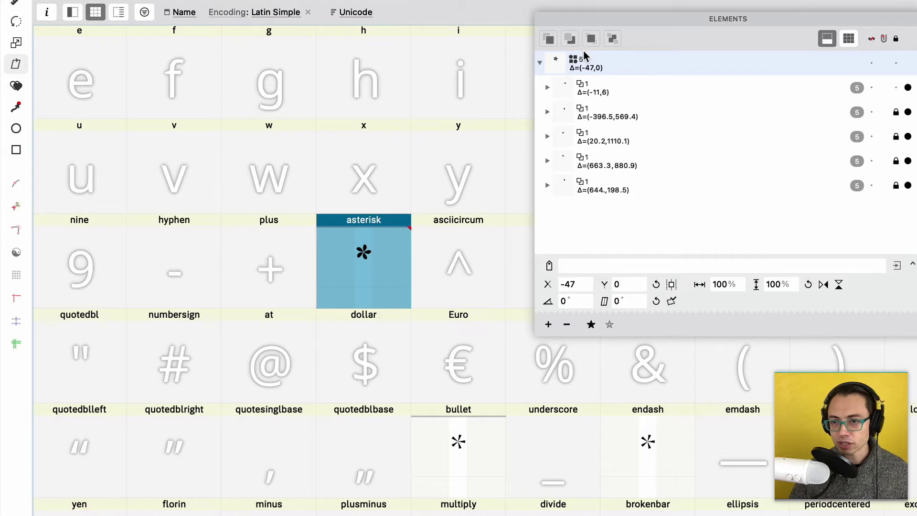
click(540, 64)
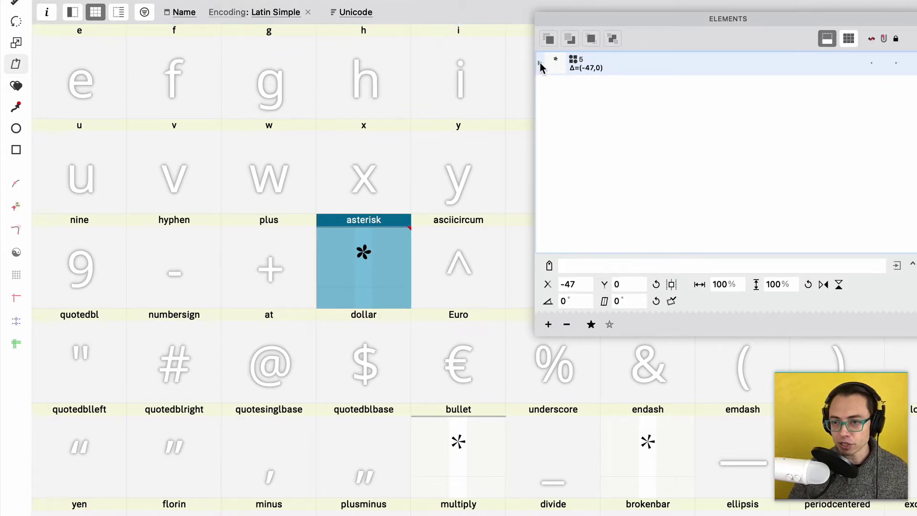
click(540, 63)
click(548, 88)
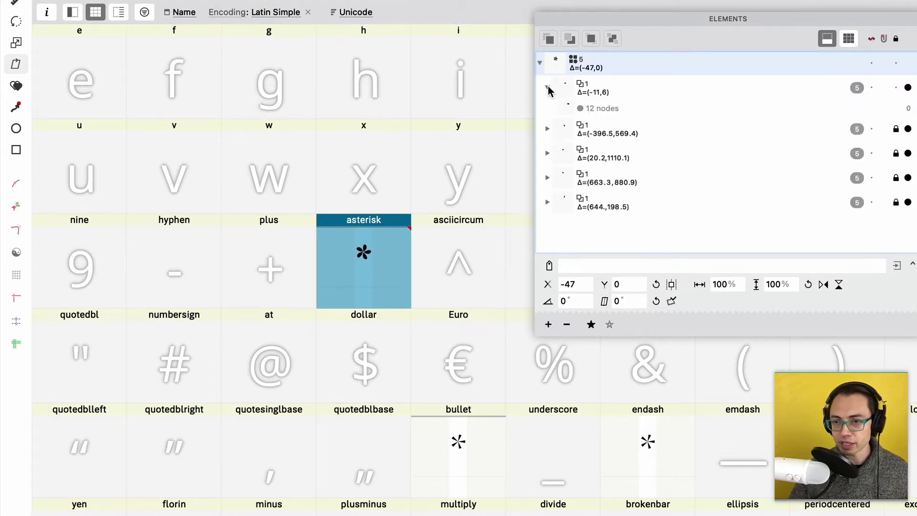
click(547, 87)
click(547, 112)
click(547, 112)
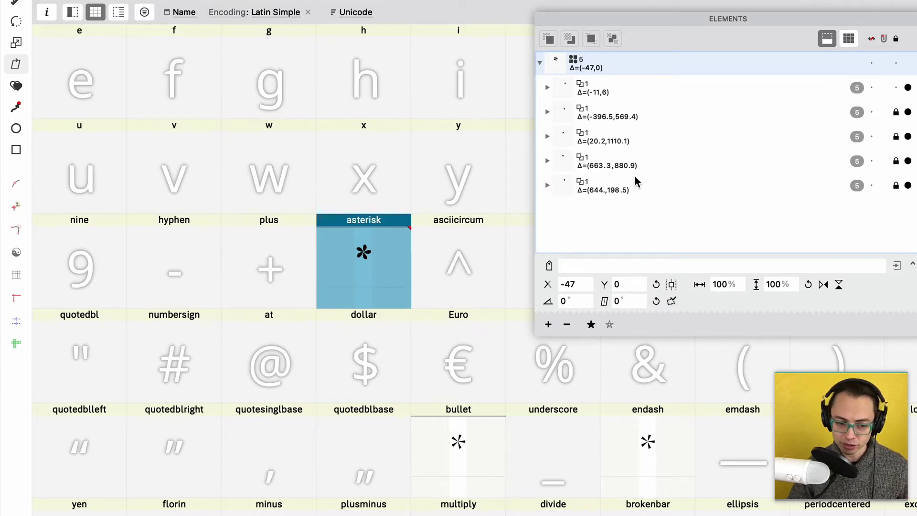
Compare the elements of the bullet, asterisk and endash glyphs, ending on bullet.
click(460, 454)
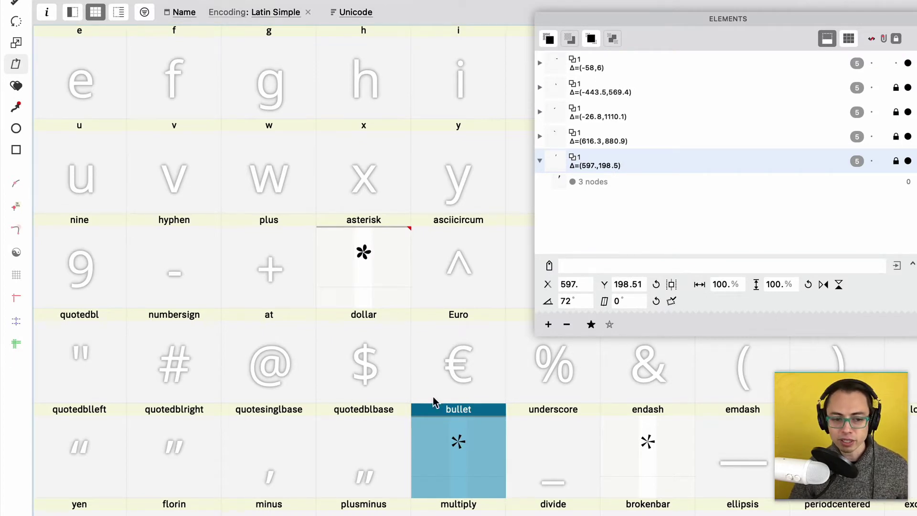
click(386, 273)
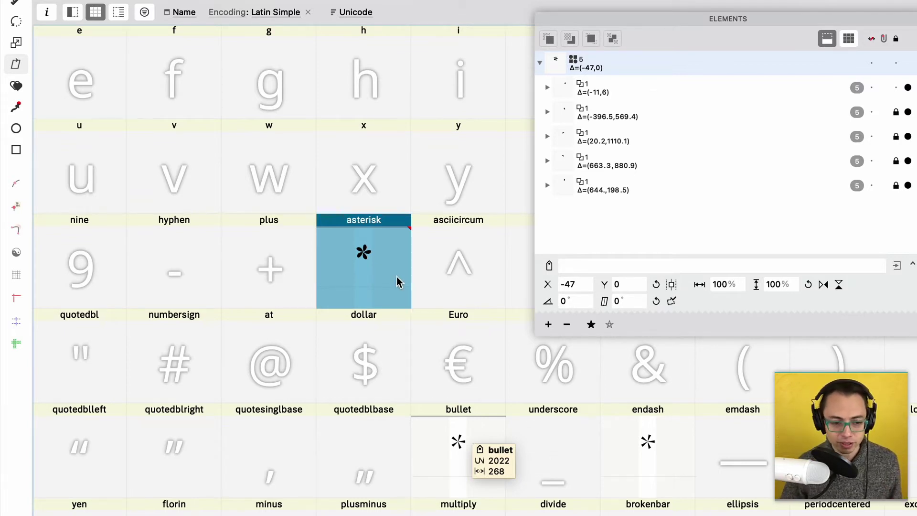
click(445, 465)
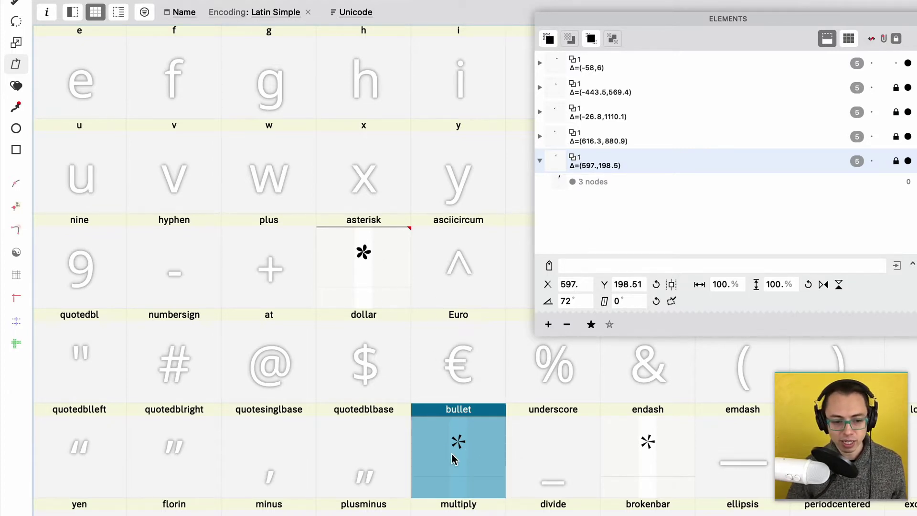
click(625, 453)
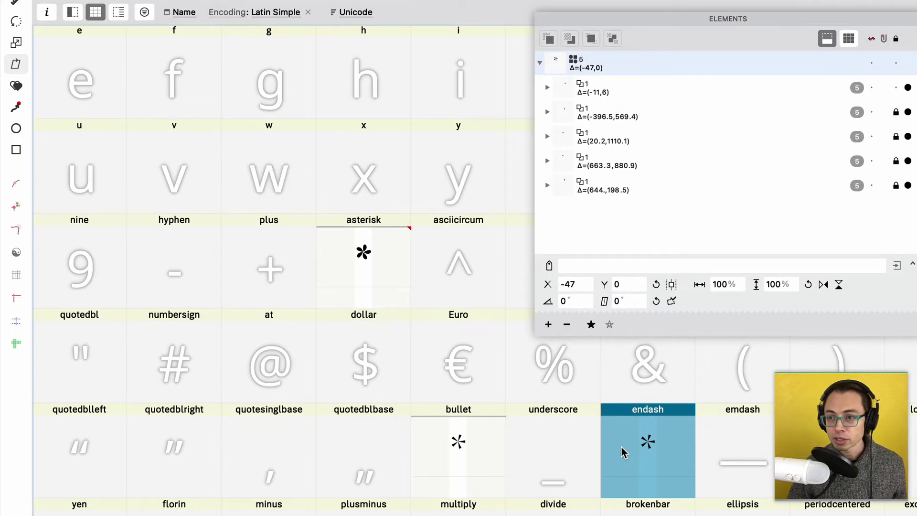
click(444, 453)
Widen the bullet's right triangle by dragging its lower corner node outward.
double_click(456, 444)
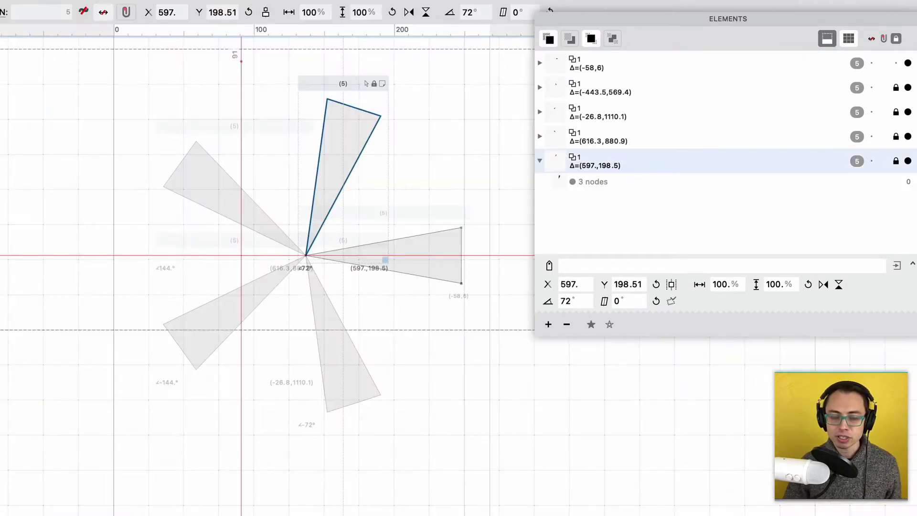
click(446, 284)
click(461, 284)
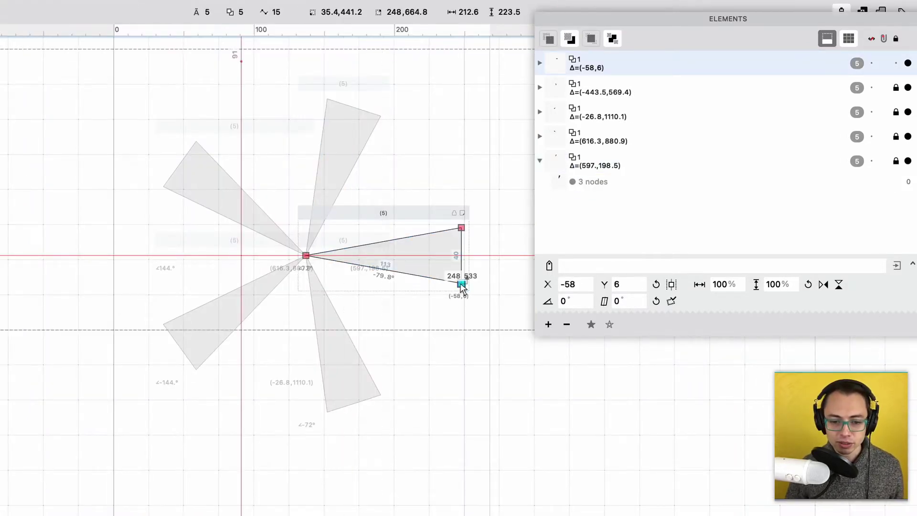
drag(463, 285, 453, 330)
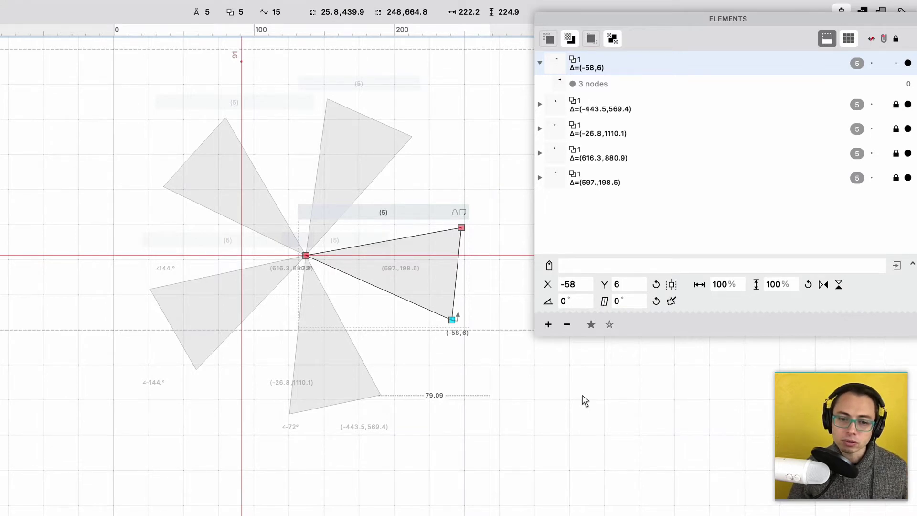
Reopen the bullet glyph, marquee-select all five pinwheel triangles, and return to the grid.
key(super+w)
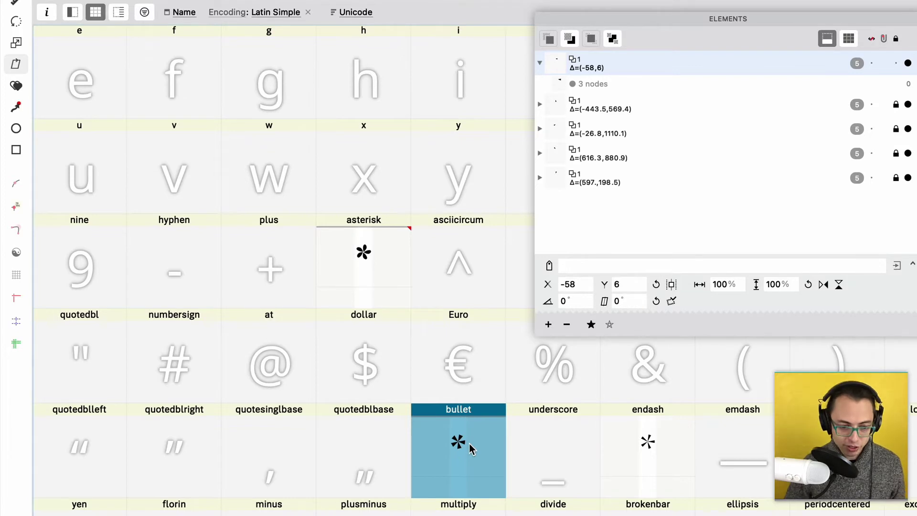
double_click(471, 449)
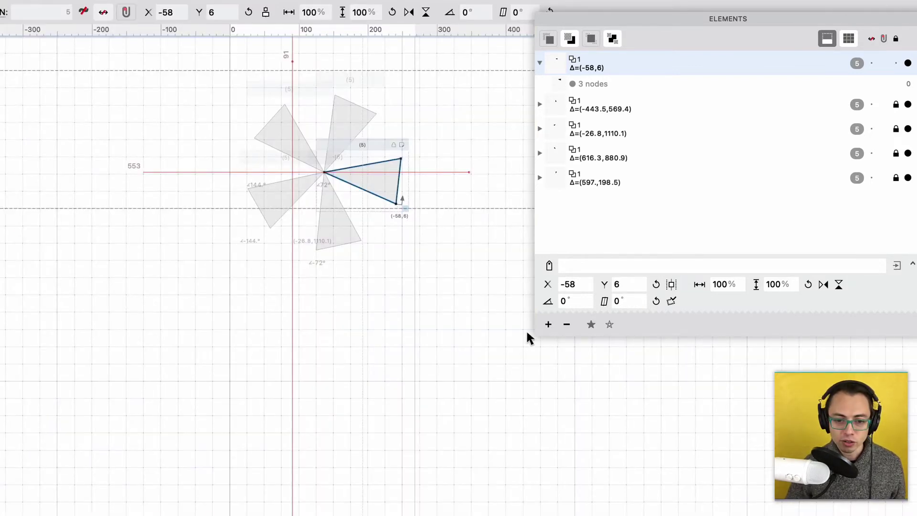
drag(626, 397, 131, 82)
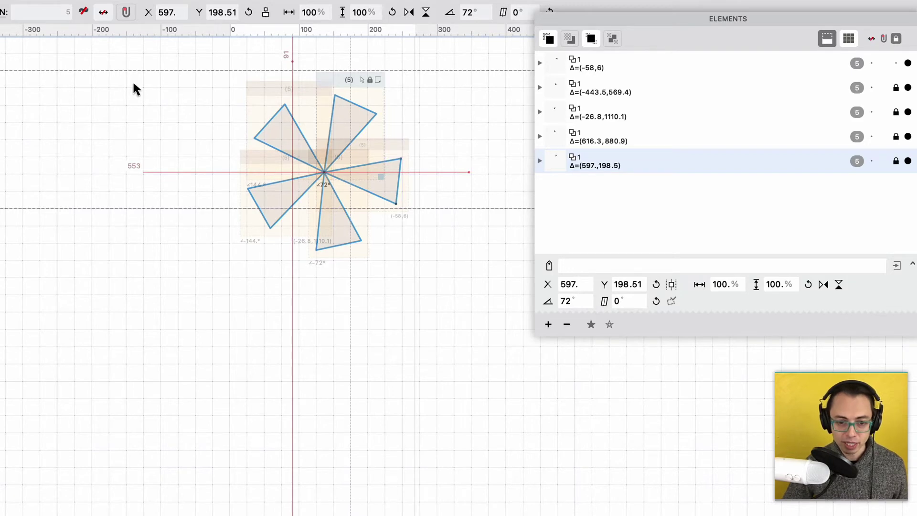
key(super+w)
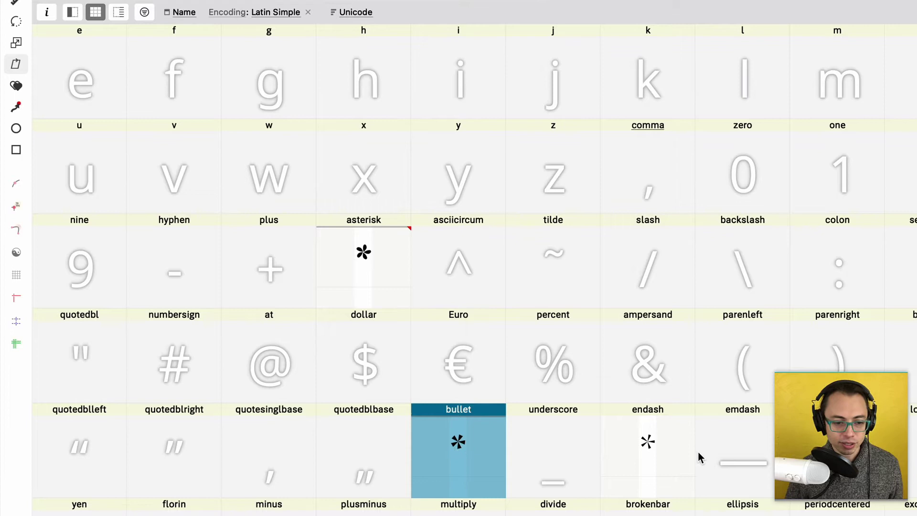
Select all of the bullet's pinwheel elements and paste them into the degree glyph.
double_click(451, 449)
key(super+a)
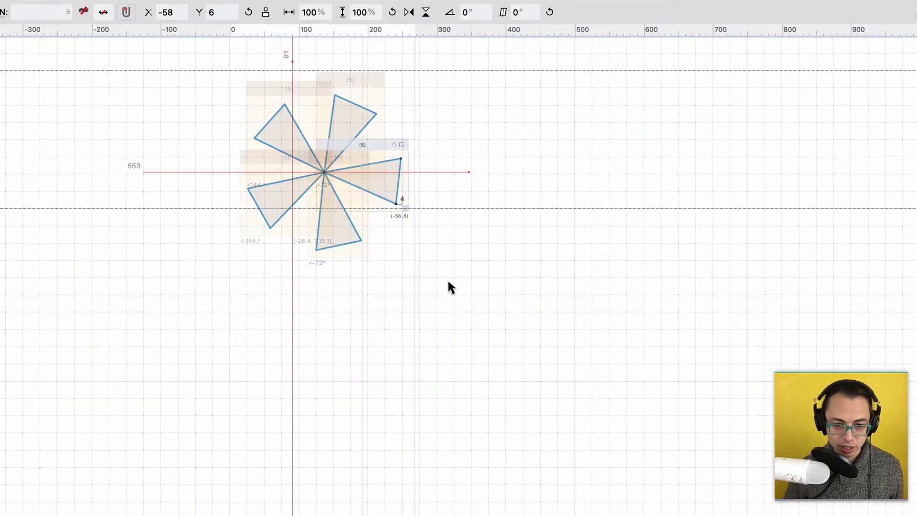
key(super+w)
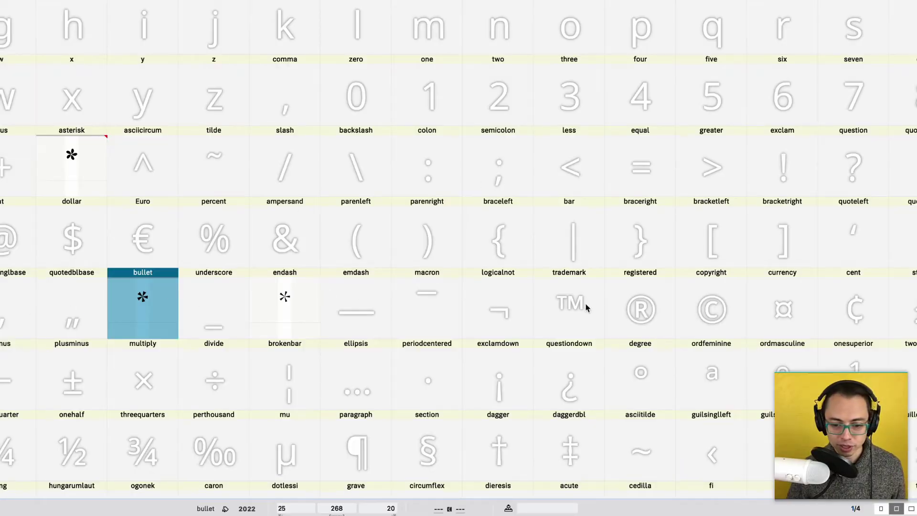
click(570, 303)
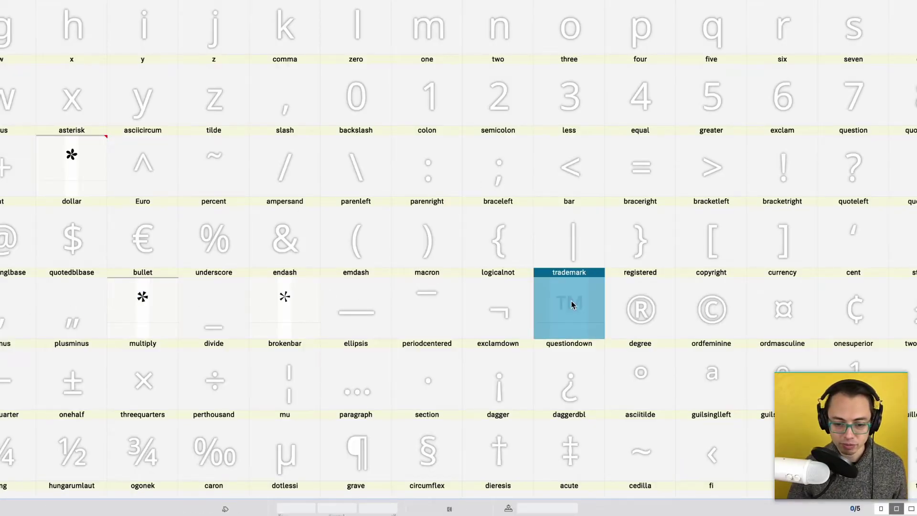
click(641, 371)
double_click(641, 369)
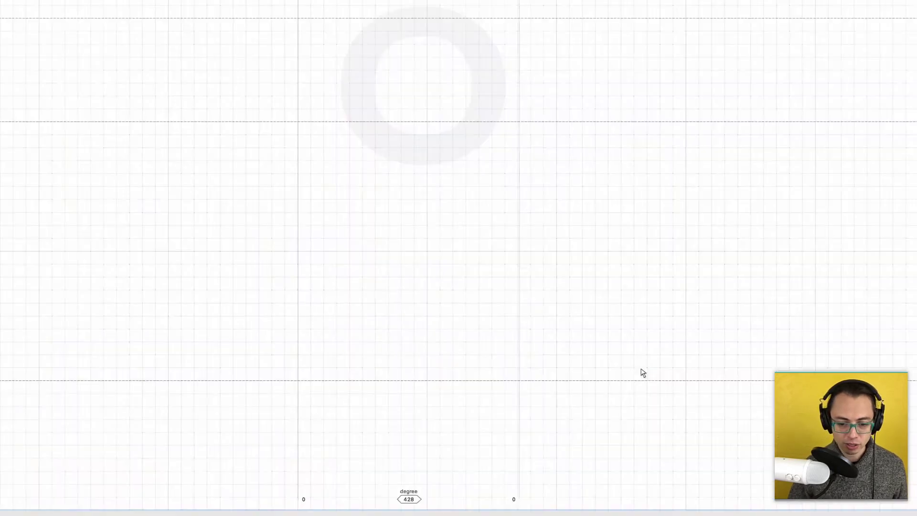
key(super+v)
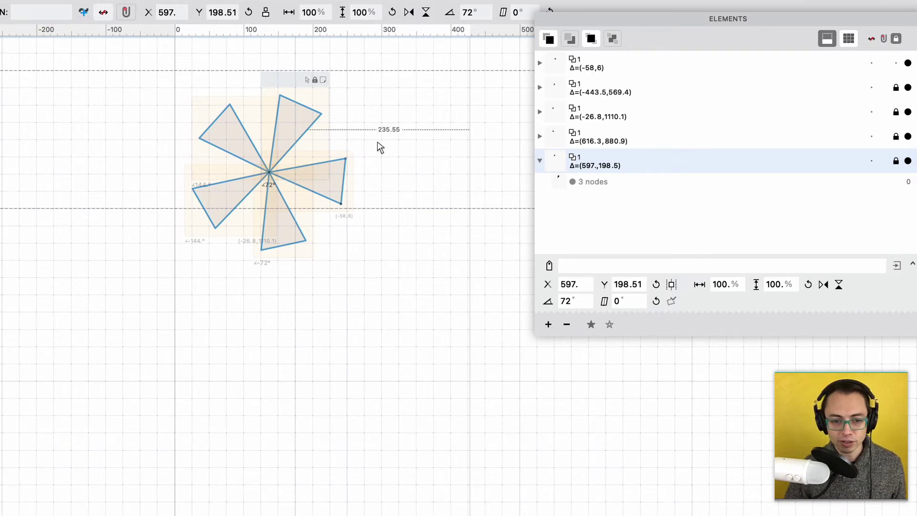
Move the degree glyph's right pinwheel triangle's lower corner node rightward.
click(342, 202)
scroll(342, 210, up, 5)
drag(323, 231, 341, 209)
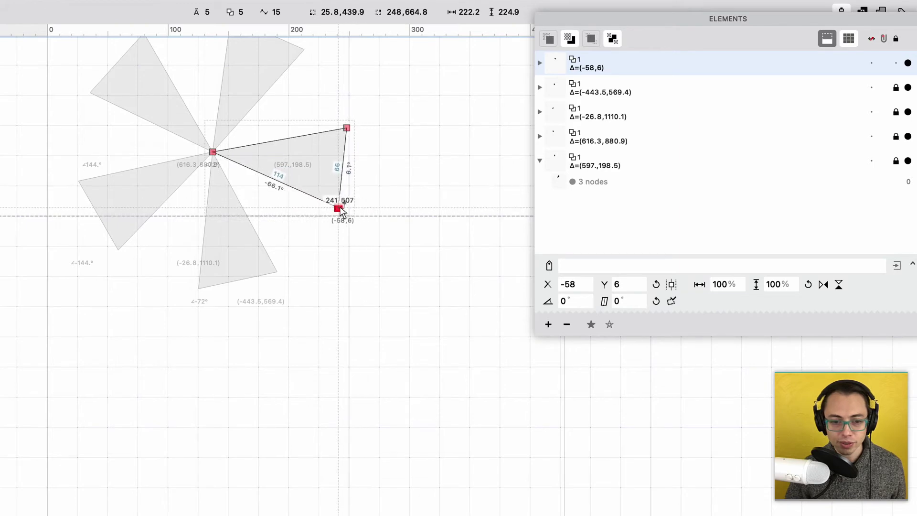
key(Tab)
key(super+w)
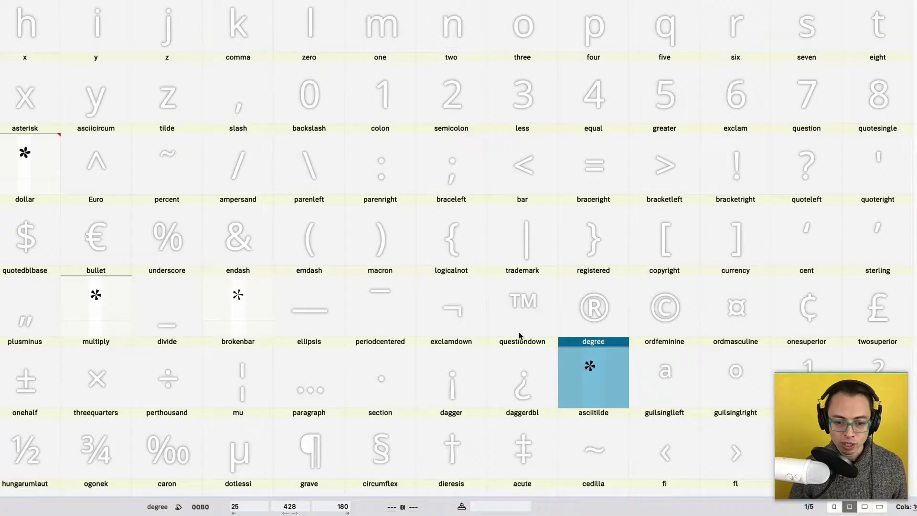
Cancel the Delete Glyphs prompt and bring up the degree glyph's context menu.
double_click(587, 372)
key(super+w)
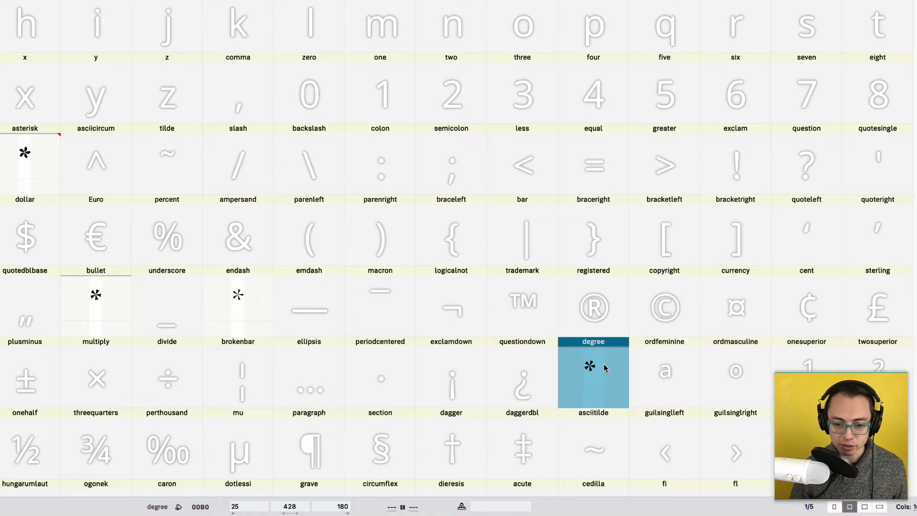
key(Delete)
key(Escape)
right_click(582, 251)
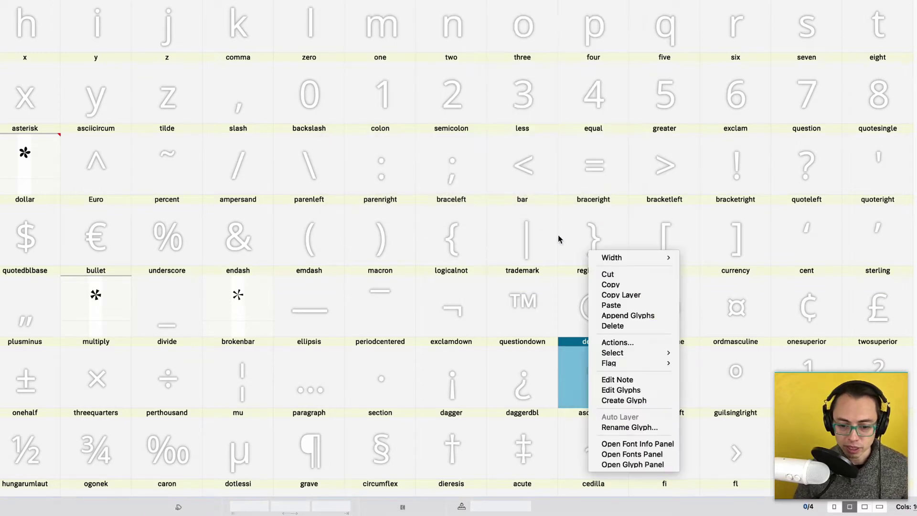
Clear the degree glyph's contents, then select all five triangles in the bullet glyph.
click(612, 326)
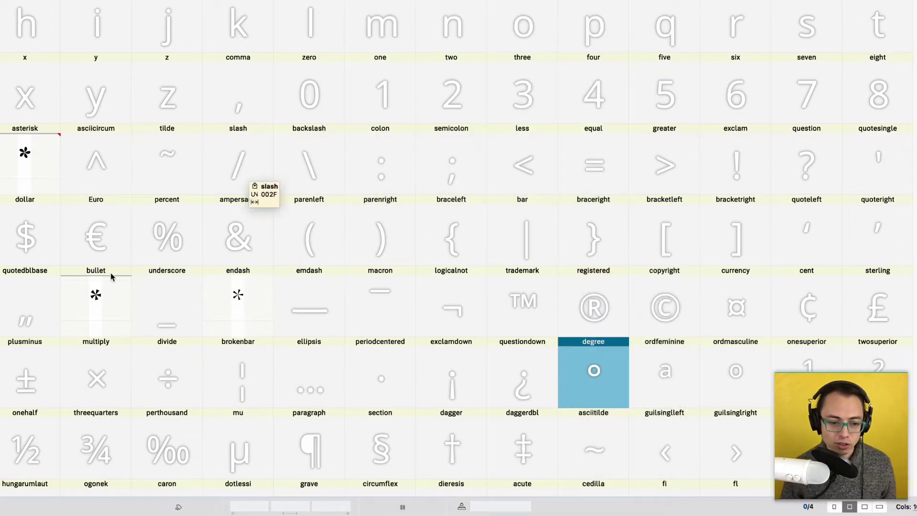
double_click(98, 298)
click(400, 199)
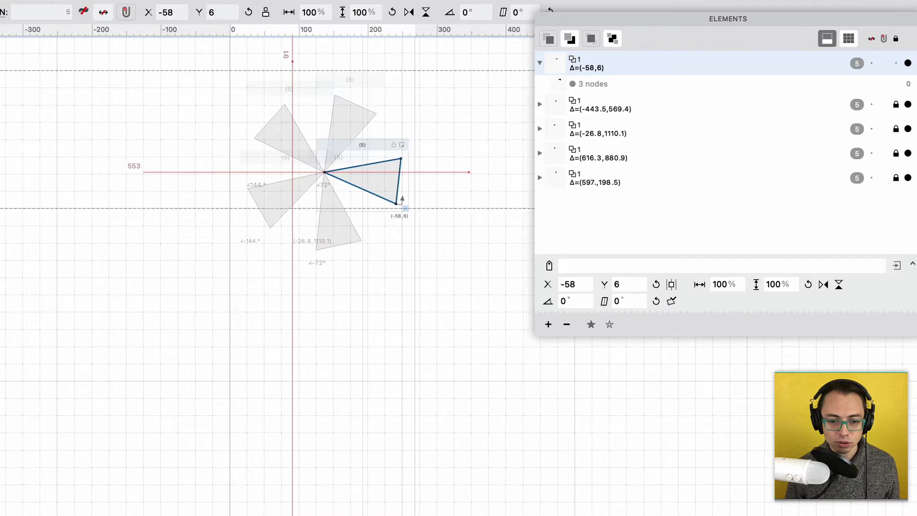
key(super+a)
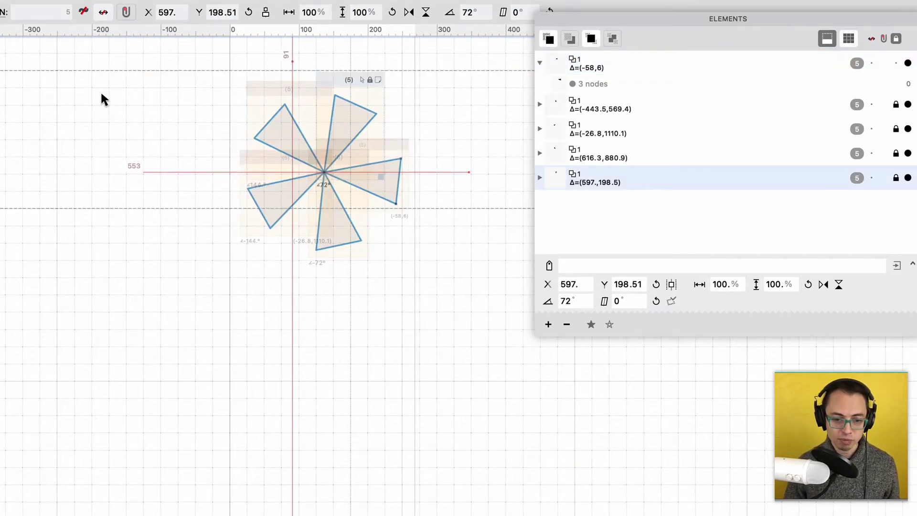
key(Escape)
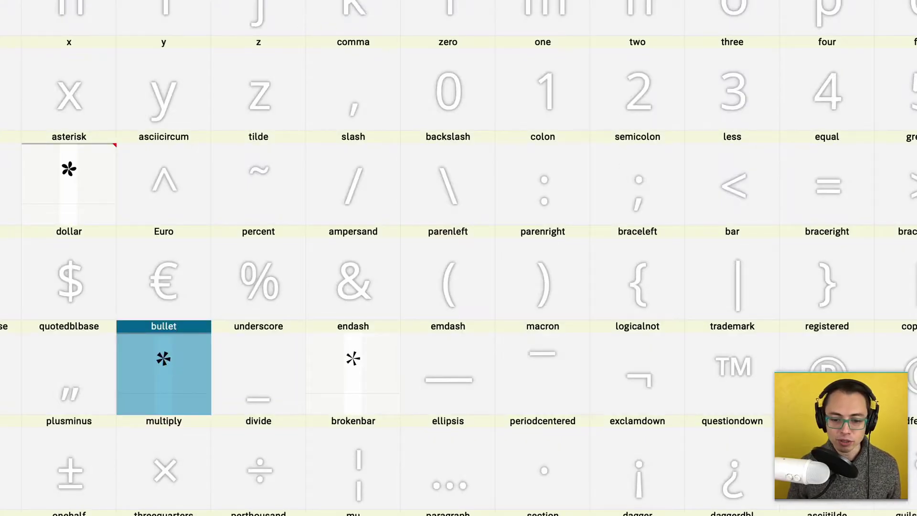
Paste the pinwheel triangles into the degree glyph with Edit > Paste Elements and check them.
click(826, 504)
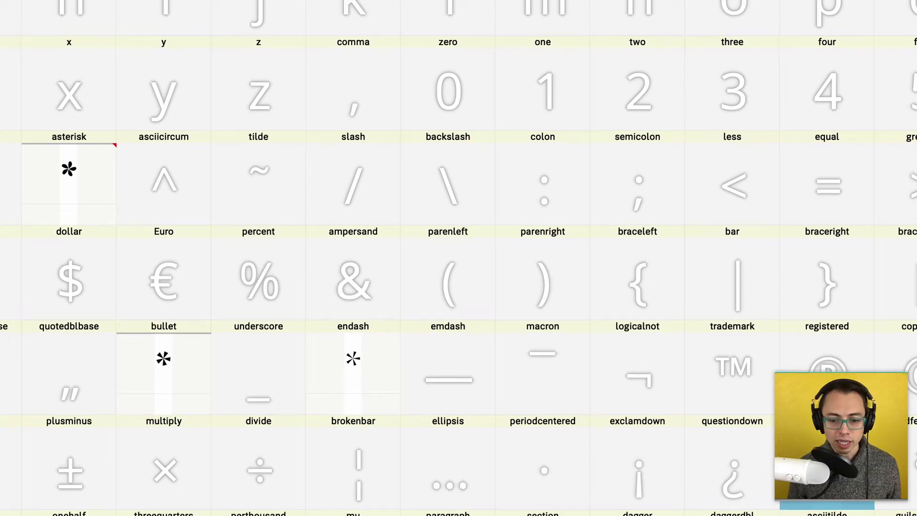
double_click(536, 41)
click(149, 9)
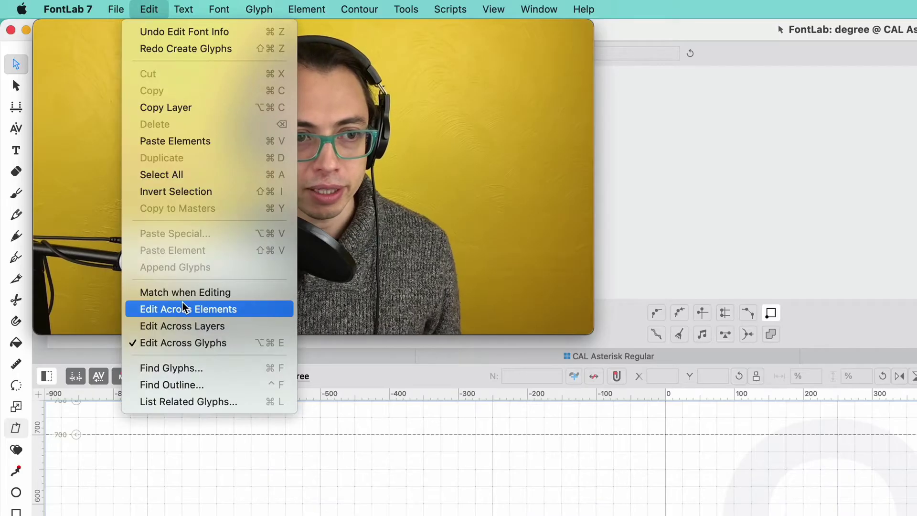
click(184, 141)
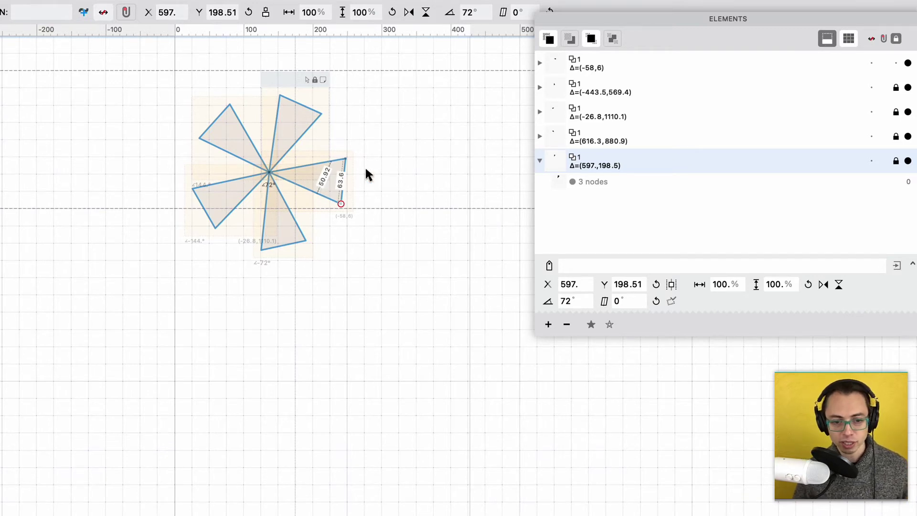
click(421, 135)
click(338, 182)
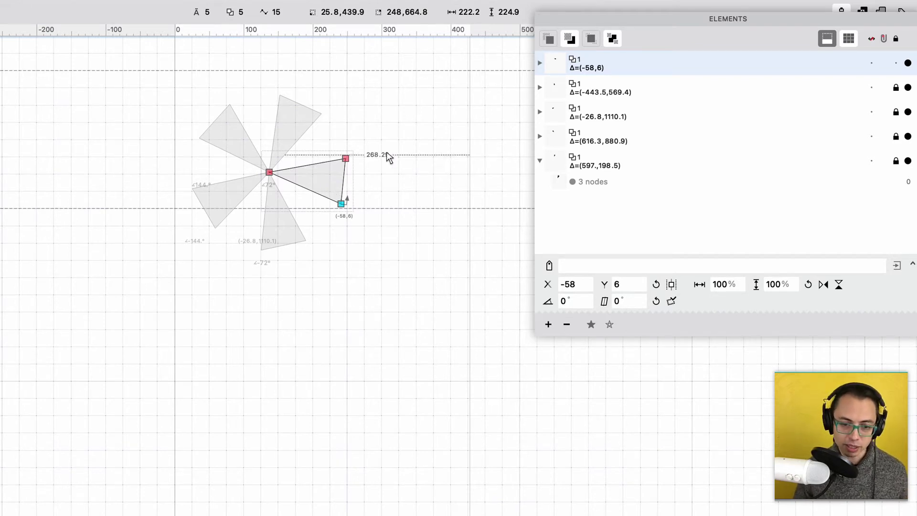
Close the degree glyph and delete its contents, confirming the deletion.
key(v)
key(super+w)
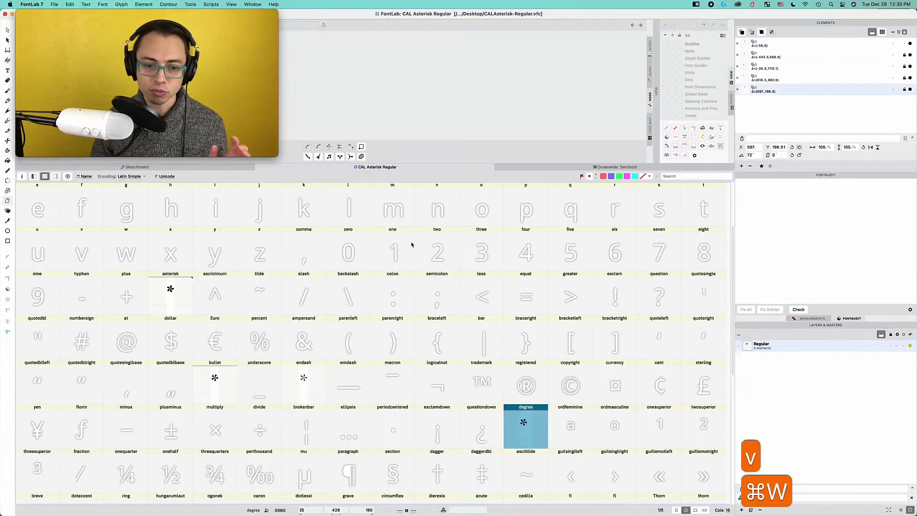
key(BackSpace)
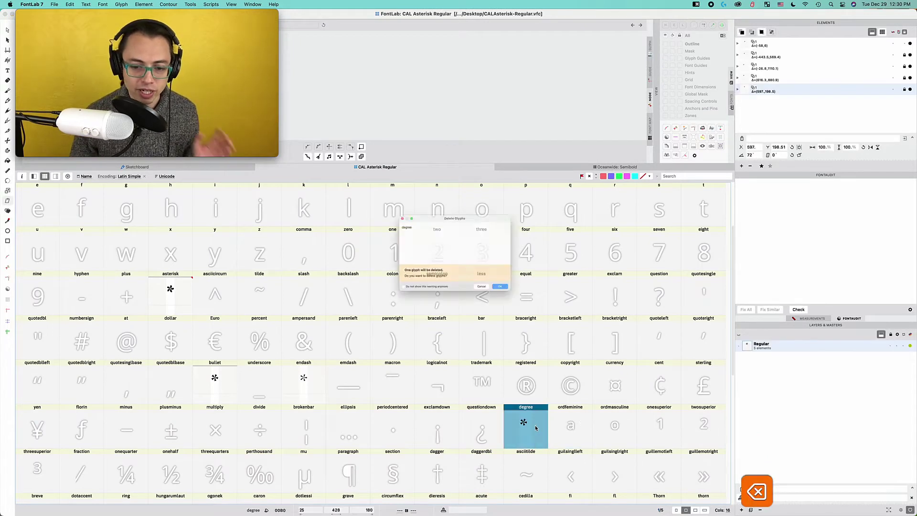
key(Return)
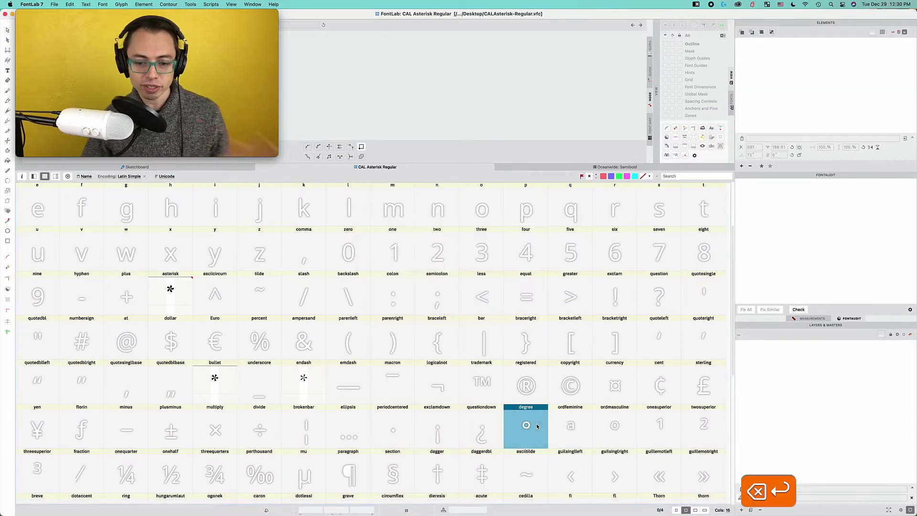
Create a new empty font, then return to CAL Asterisk Regular and select the asterisk.
click(203, 300)
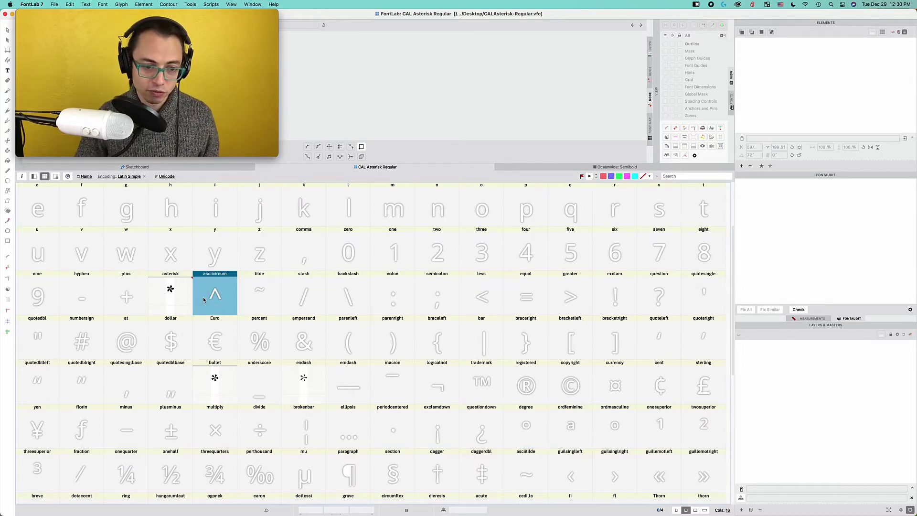
key(super+n)
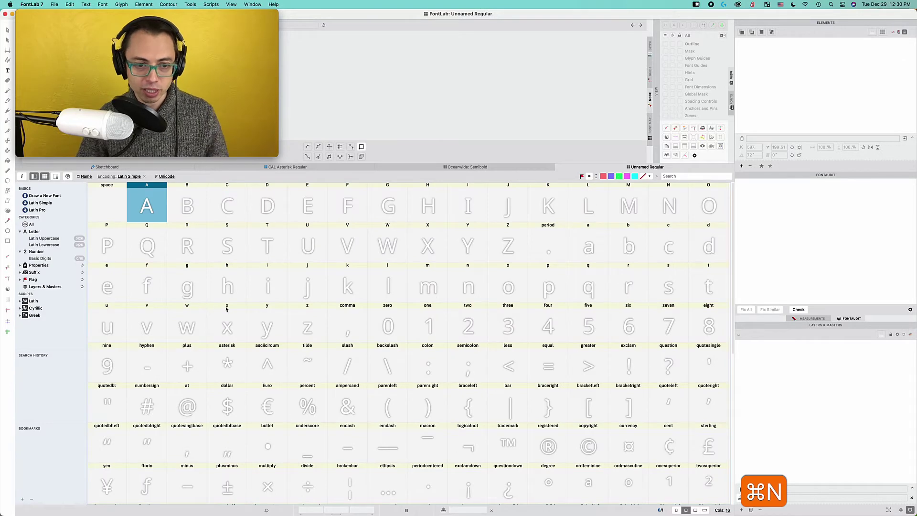
click(296, 167)
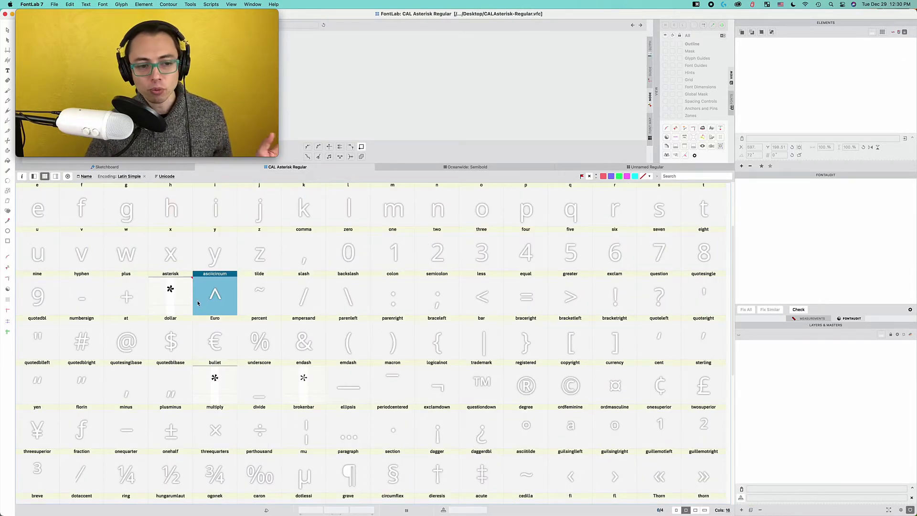
click(183, 298)
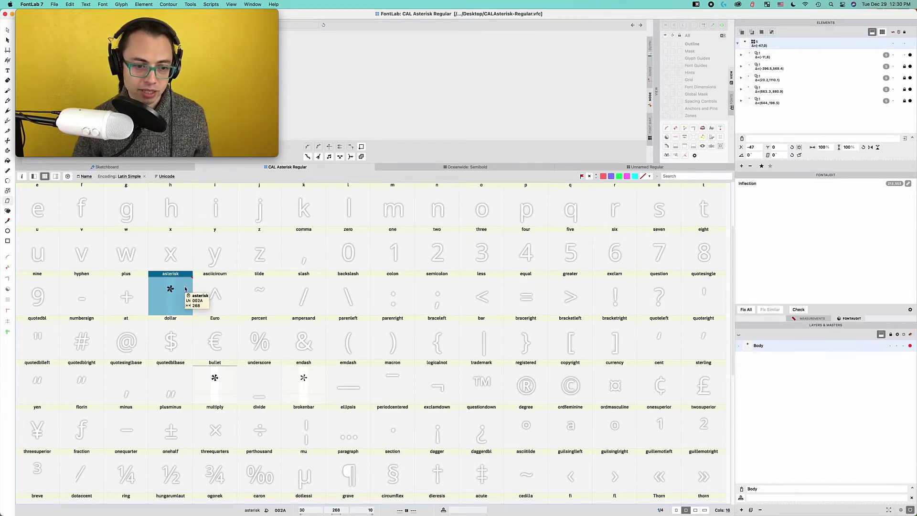
Copy the CAL asterisk glyph and paste it into the Unnamed Regular asterisk slot.
click(220, 388)
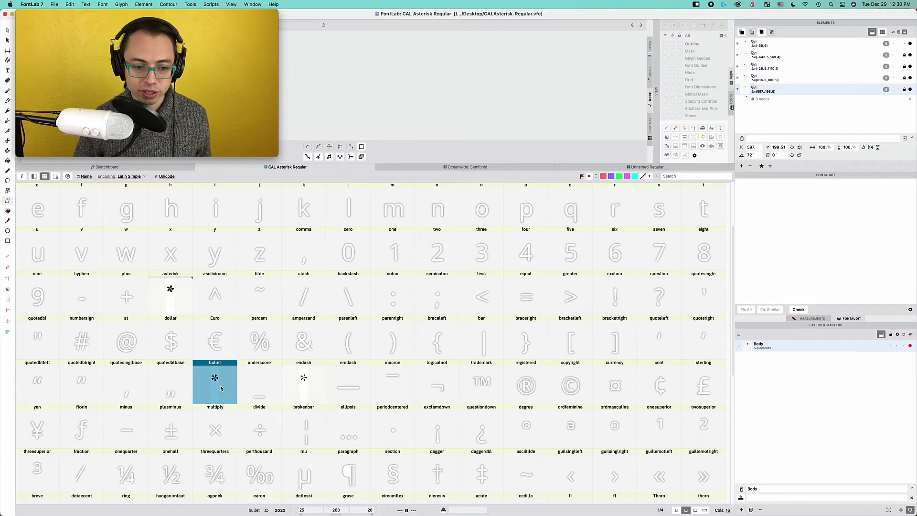
click(166, 290)
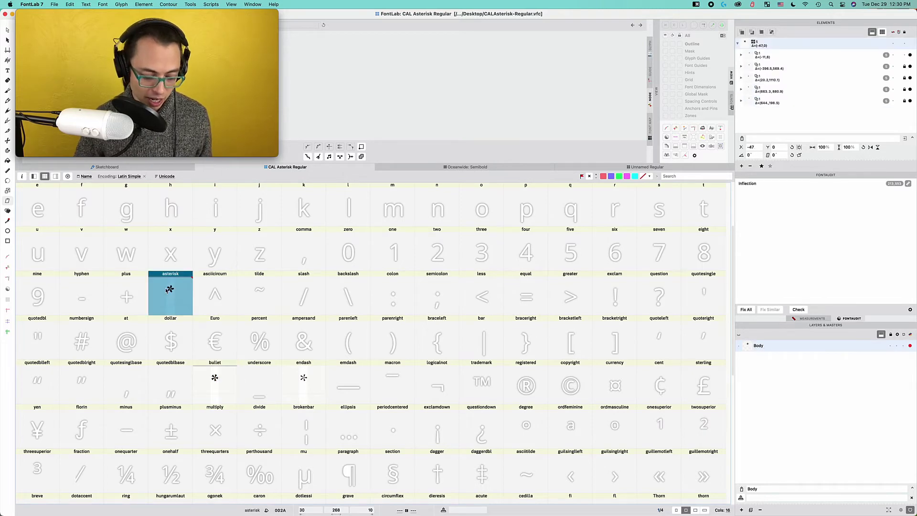
key(super+c)
click(598, 167)
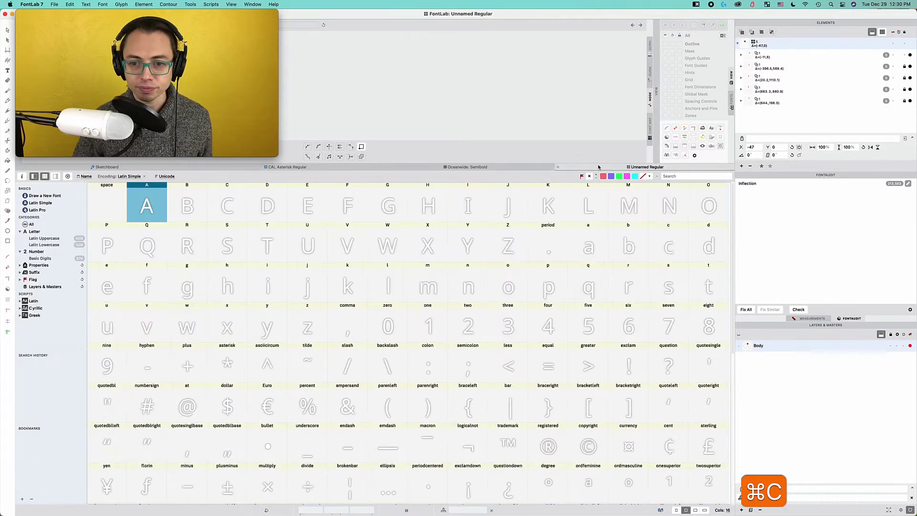
click(242, 365)
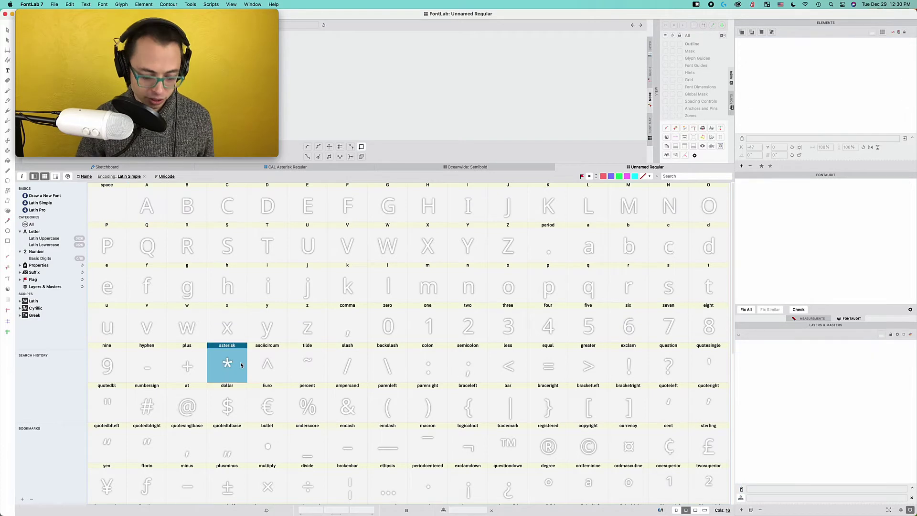
key(super+v)
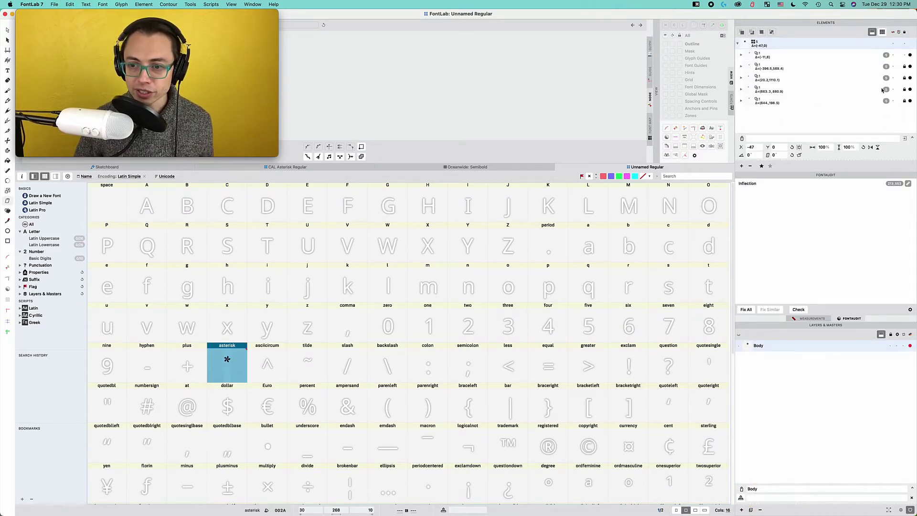
click(265, 331)
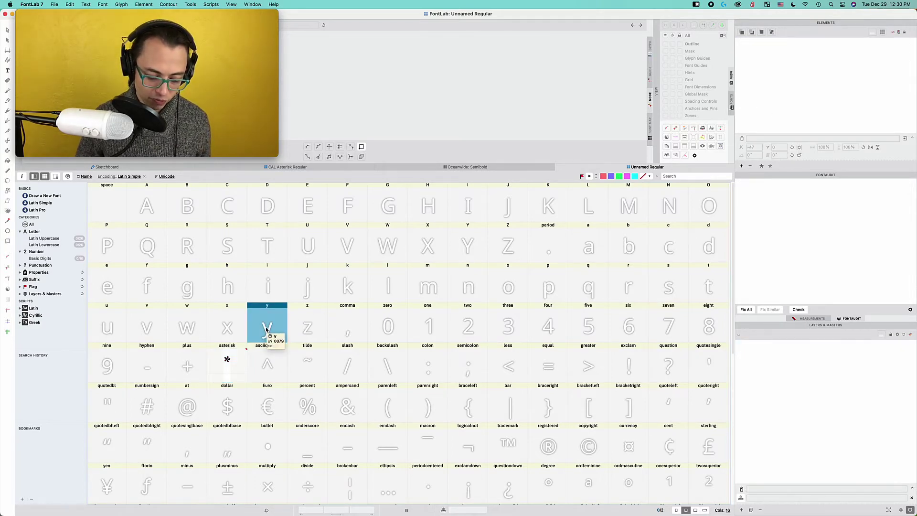
Open Unnamed Regular's Font Info on the Names page and select the Style name field.
key(alt+super+f)
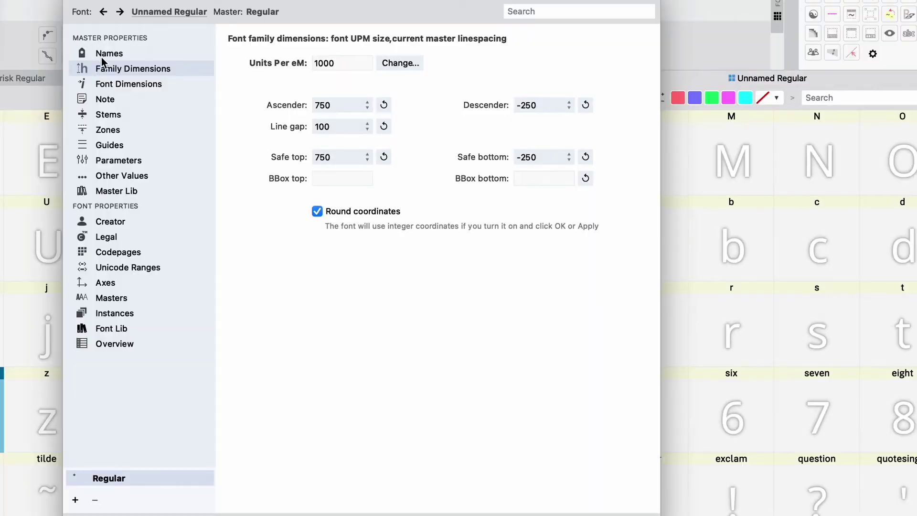
click(333, 157)
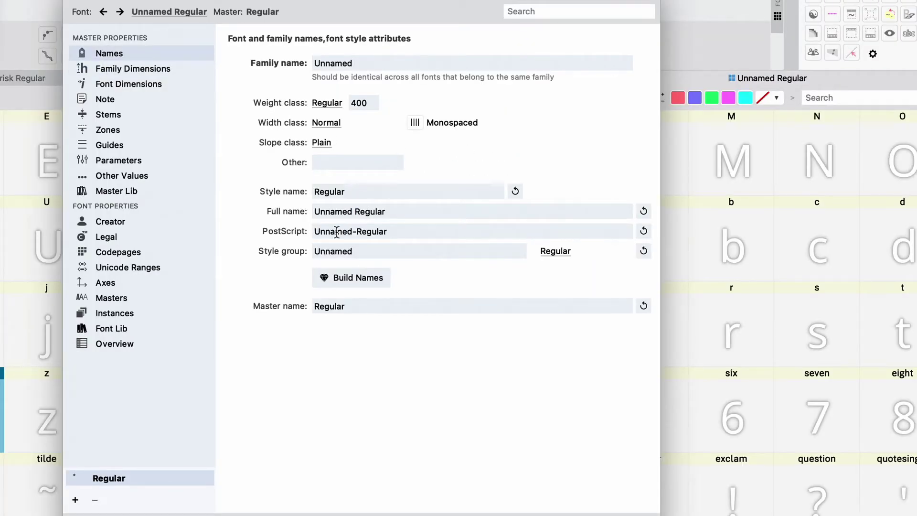
click(330, 192)
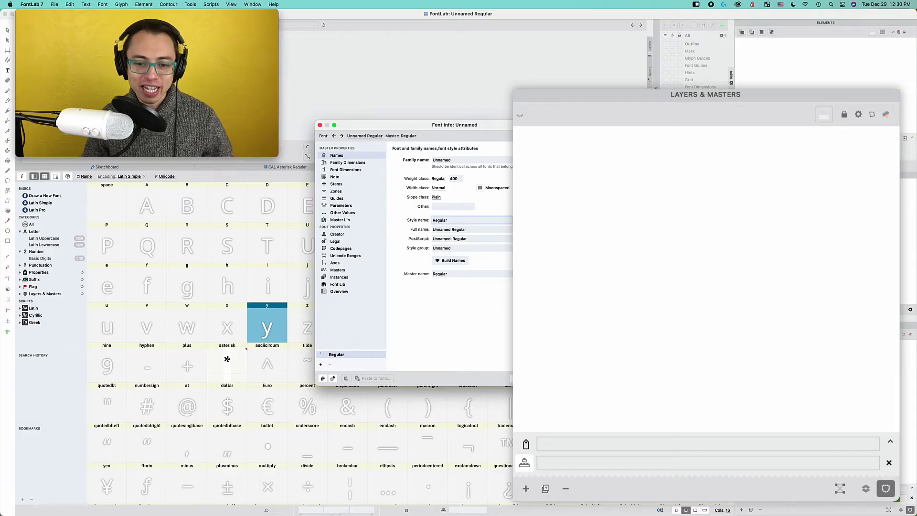
key(Escape)
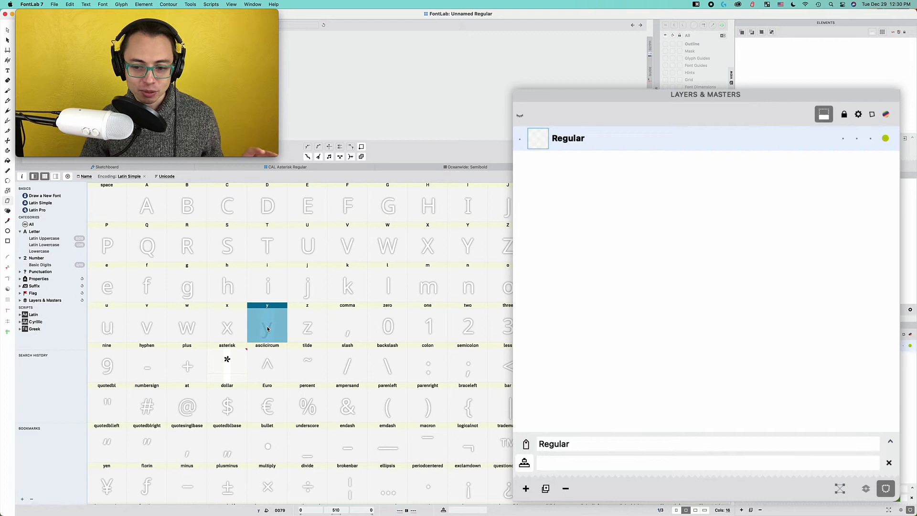
click(573, 139)
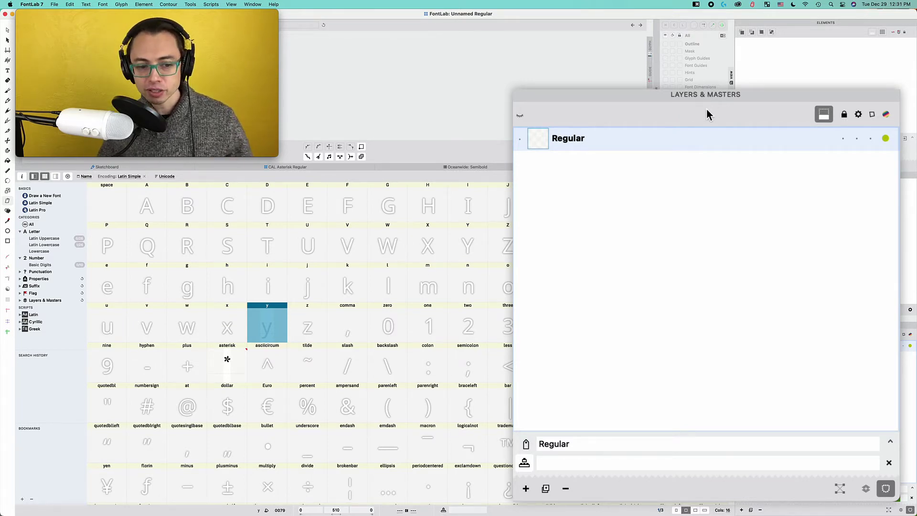
mouse_move(606, 98)
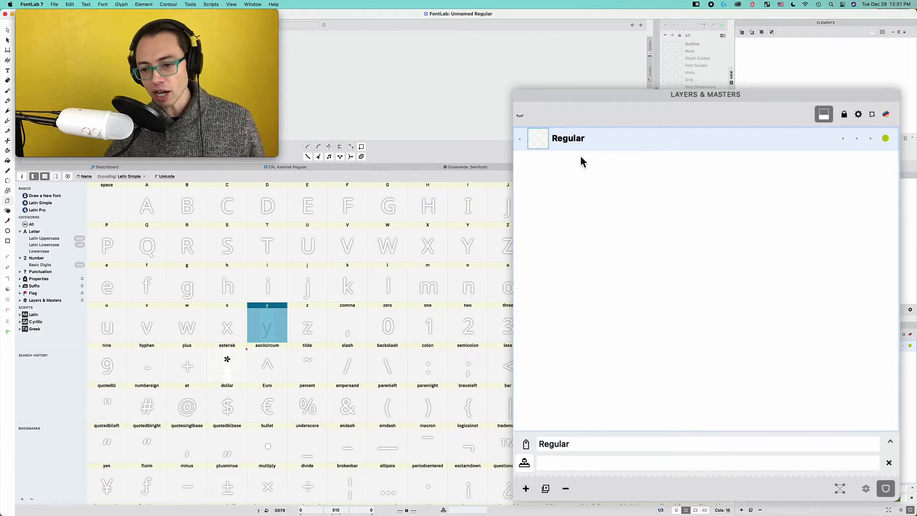
click(232, 367)
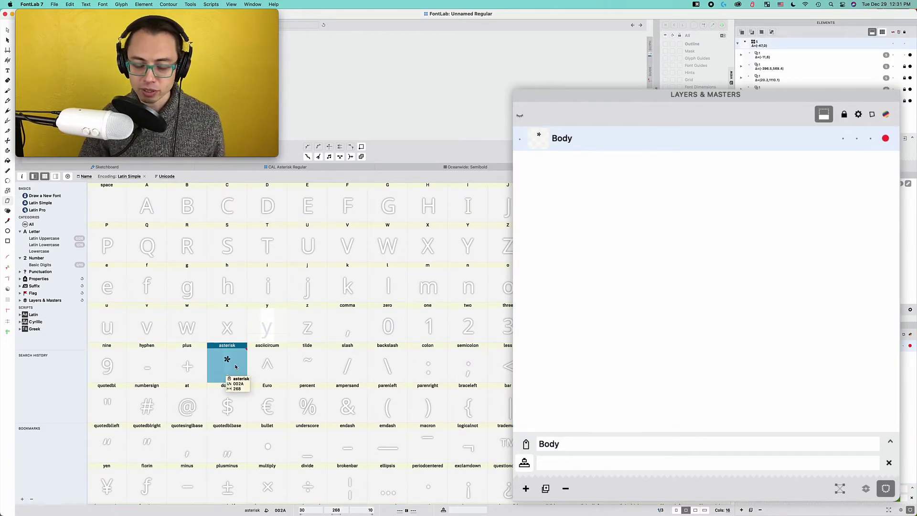
click(272, 332)
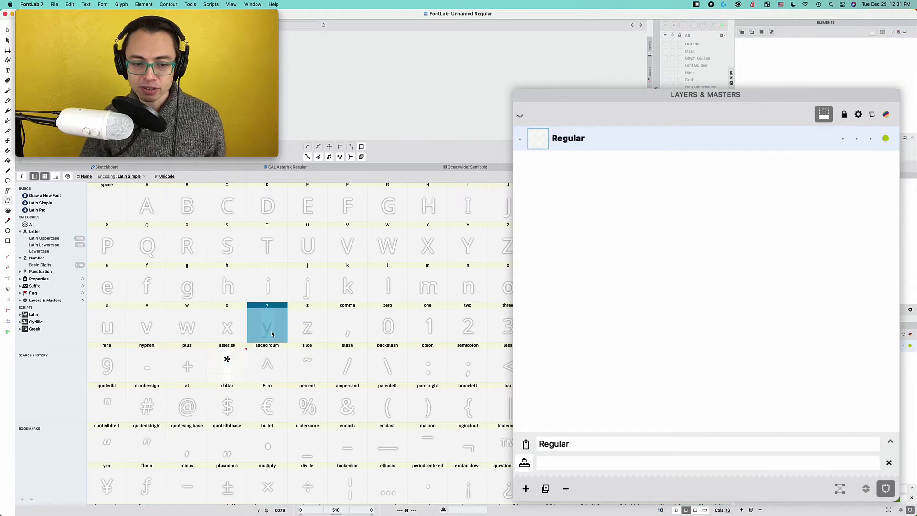
click(232, 366)
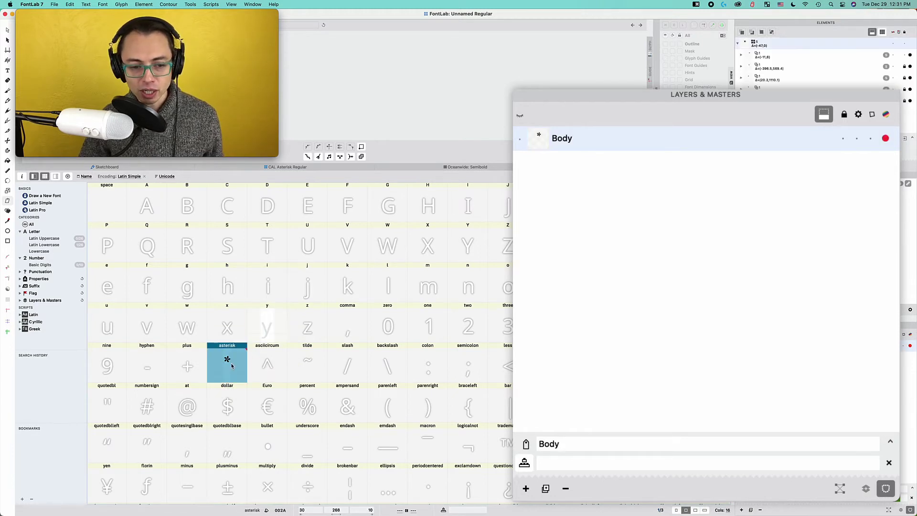
Rename the asterisk's Body layer to 'Regular' in the Layers & Masters panel.
click(566, 140)
double_click(566, 139)
text(Regular)
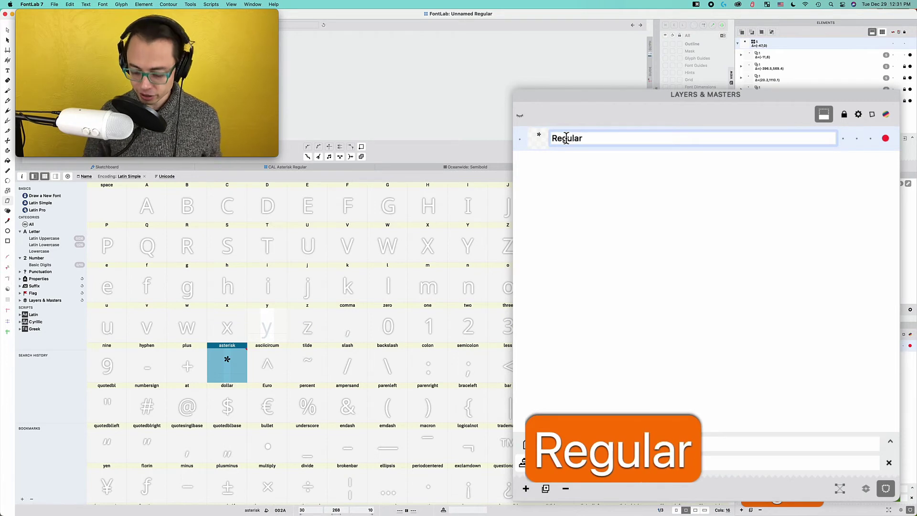
key(Return)
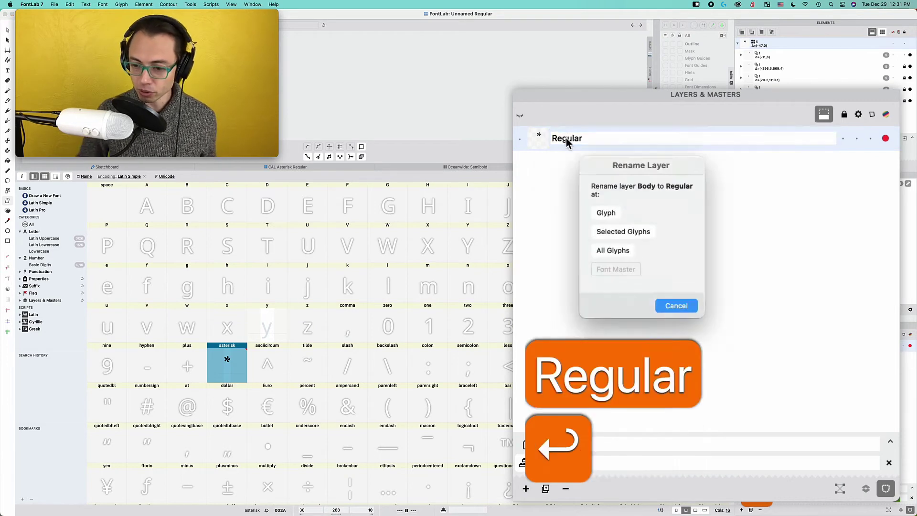
Apply the Regular layer rename, then toggle the Font window sidebar off, on and off again.
click(611, 257)
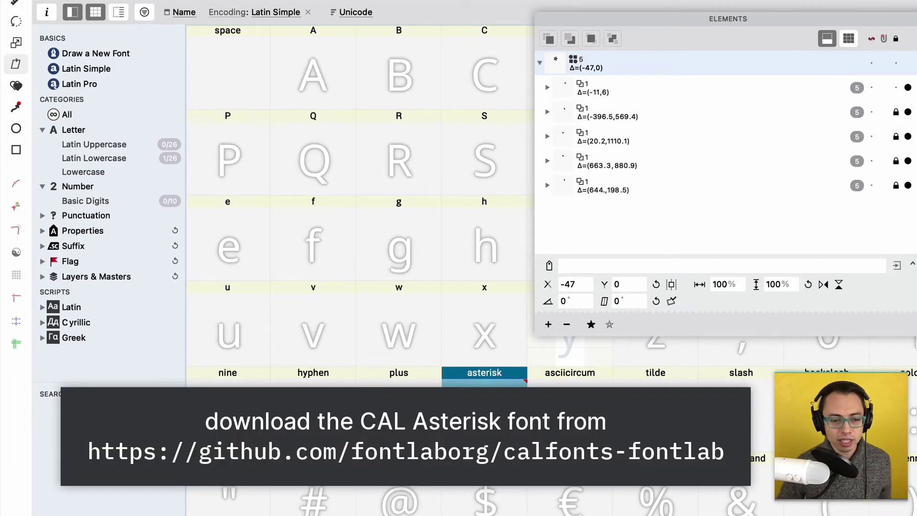
key(super+alt+s)
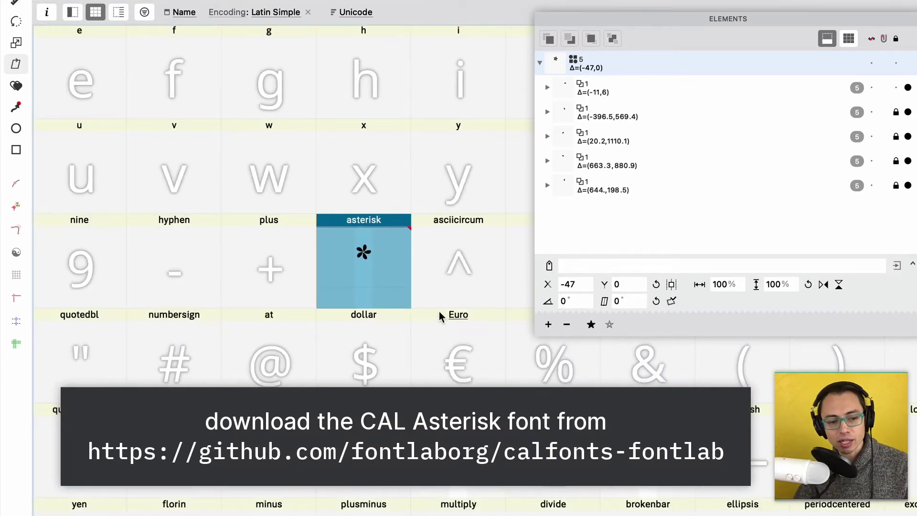
key(super+alt+s)
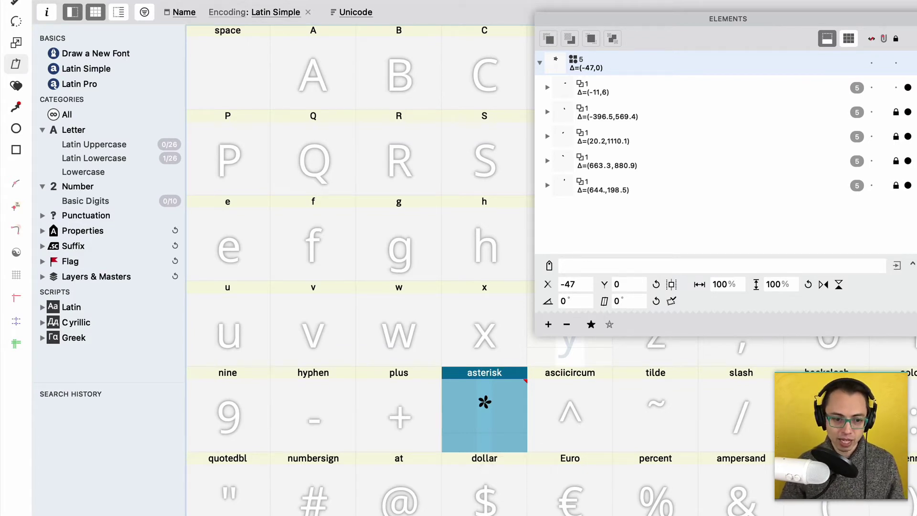
key(super+alt+s)
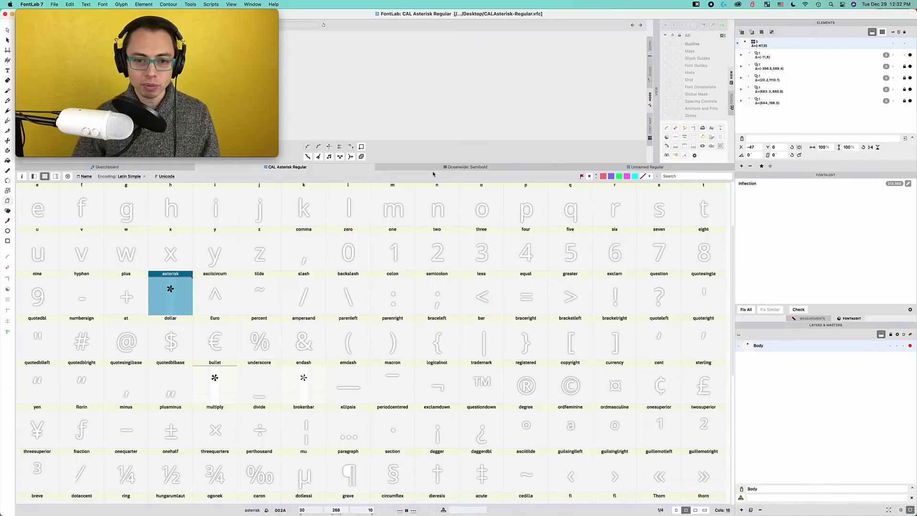
Copy the asterisk glyph from the CAL Asterisk Regular font.
click(467, 167)
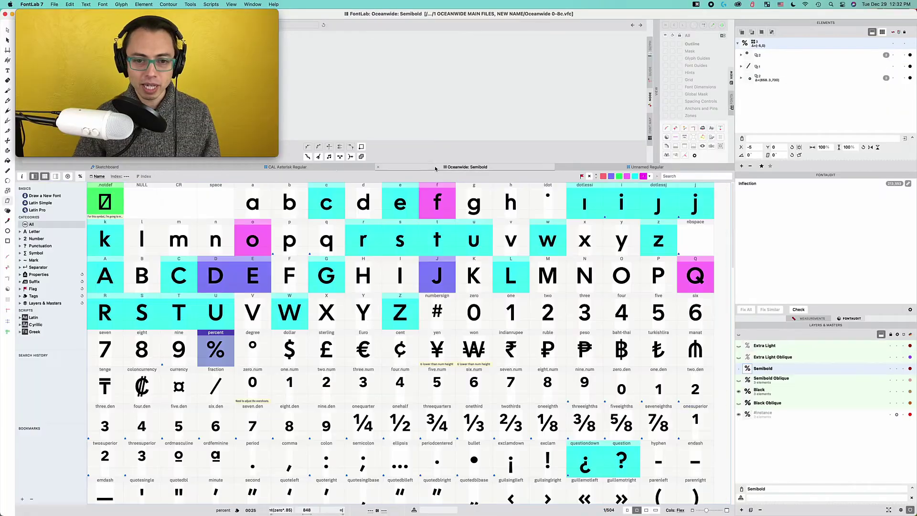
click(309, 170)
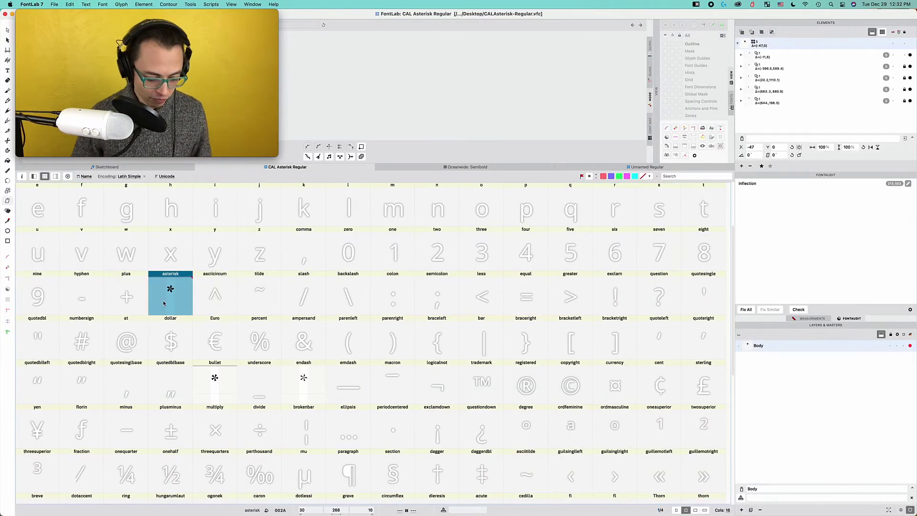
key(super+c)
Find Oceanwide Semibold's asterisk and open it to view its five rectangular arms.
click(467, 167)
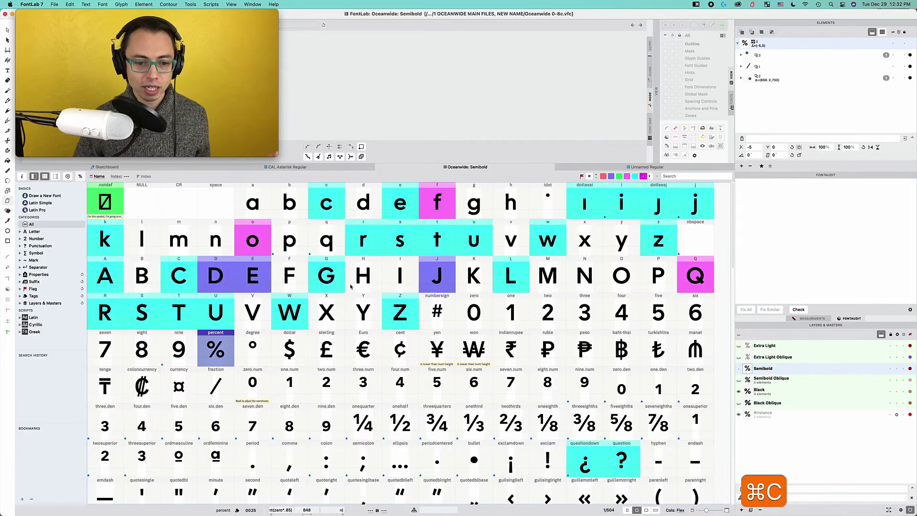
scroll(351, 360, down, 2)
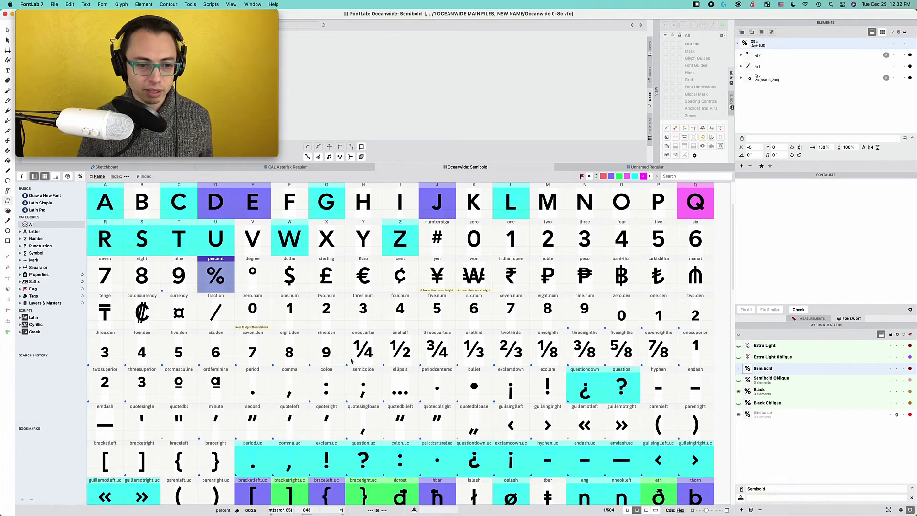
scroll(351, 360, down, 1)
scroll(351, 361, down, 10)
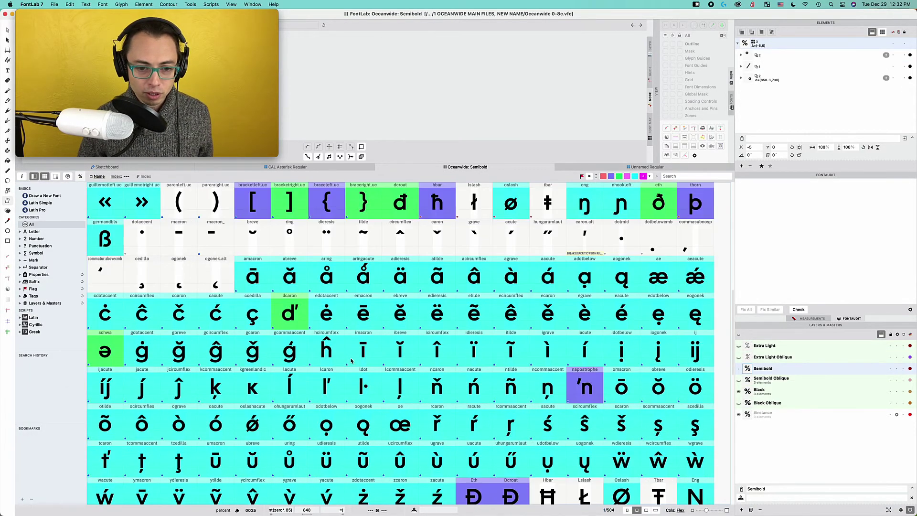
scroll(351, 360, down, 2)
scroll(352, 358, up, 14)
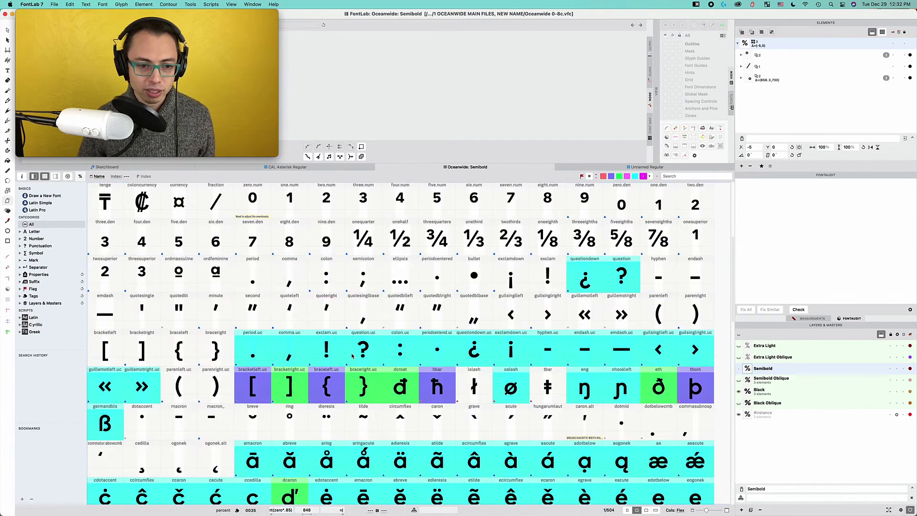
click(320, 350)
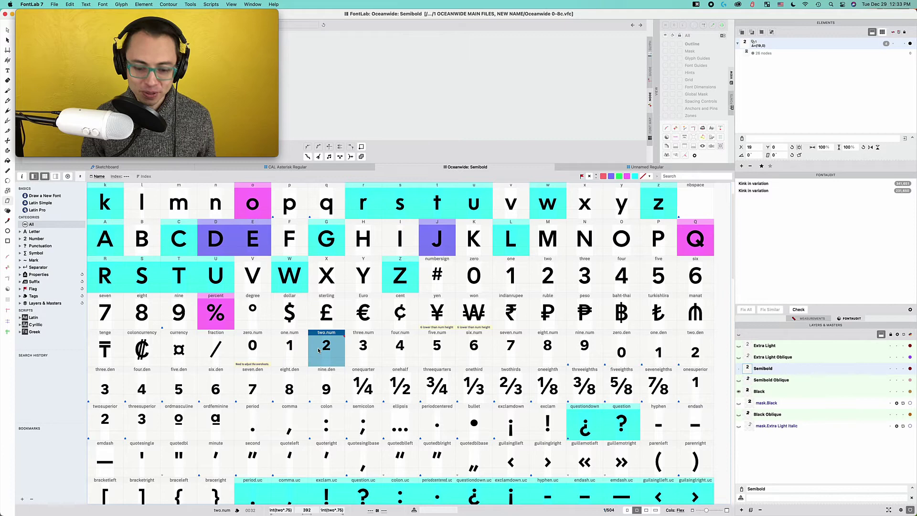
text(asterisk)
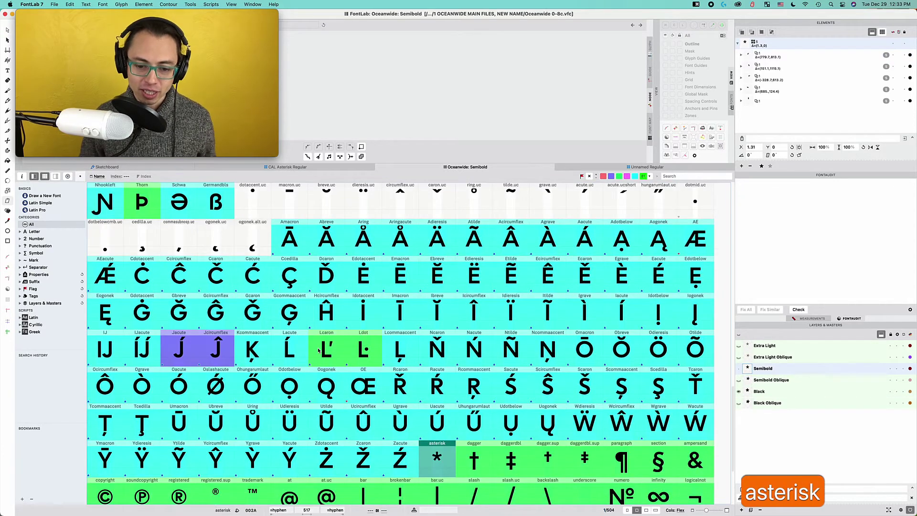
scroll(417, 326, down, 3)
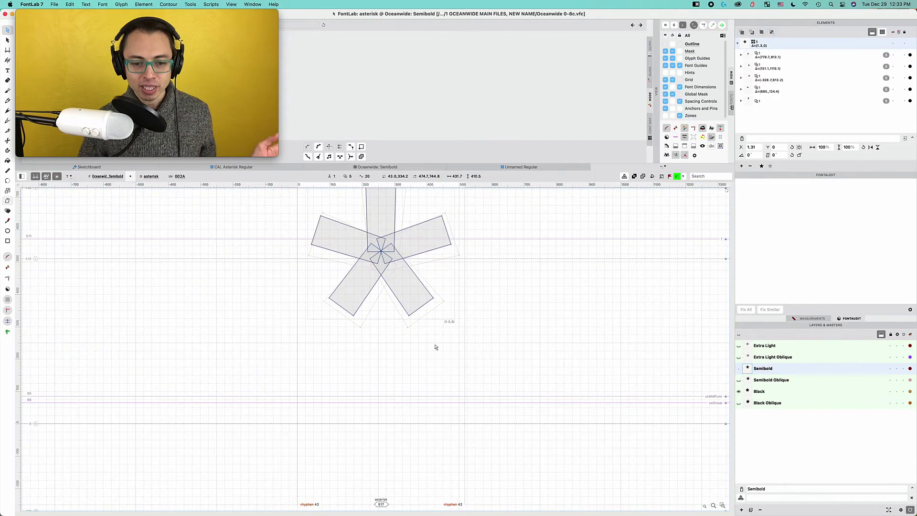
double_click(435, 347)
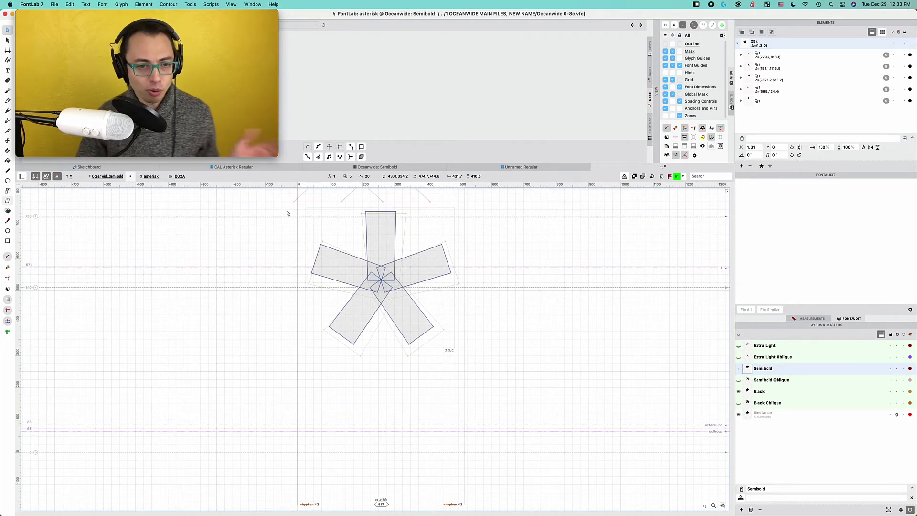
Reopen the Oceanwide asterisk from the glyph grid for another look, then close its window.
click(428, 171)
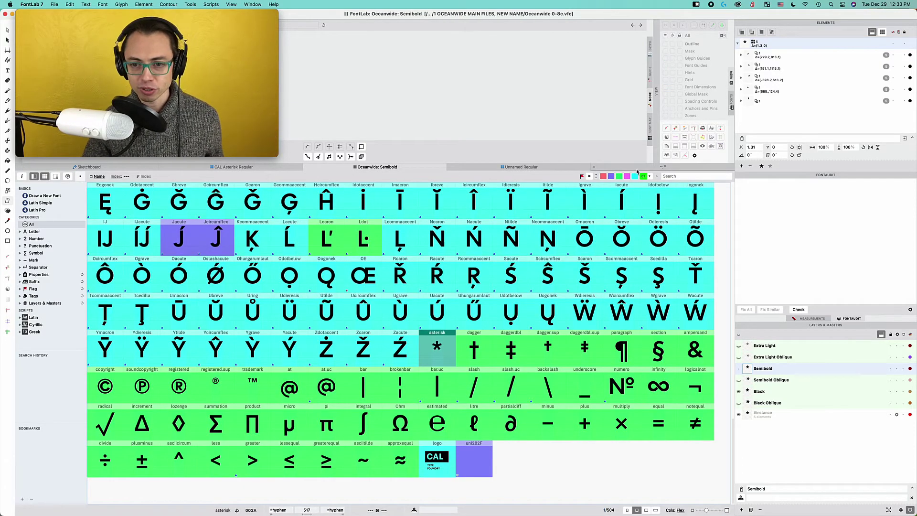
key(Return)
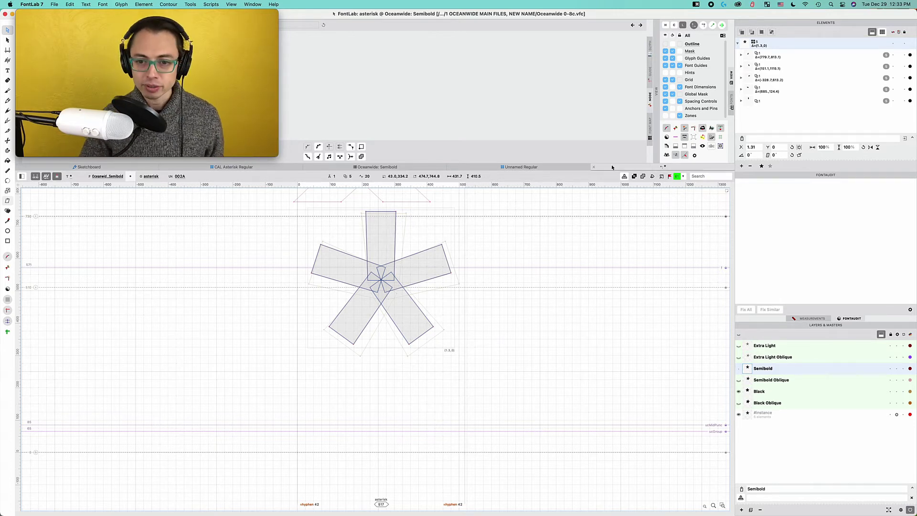
click(594, 169)
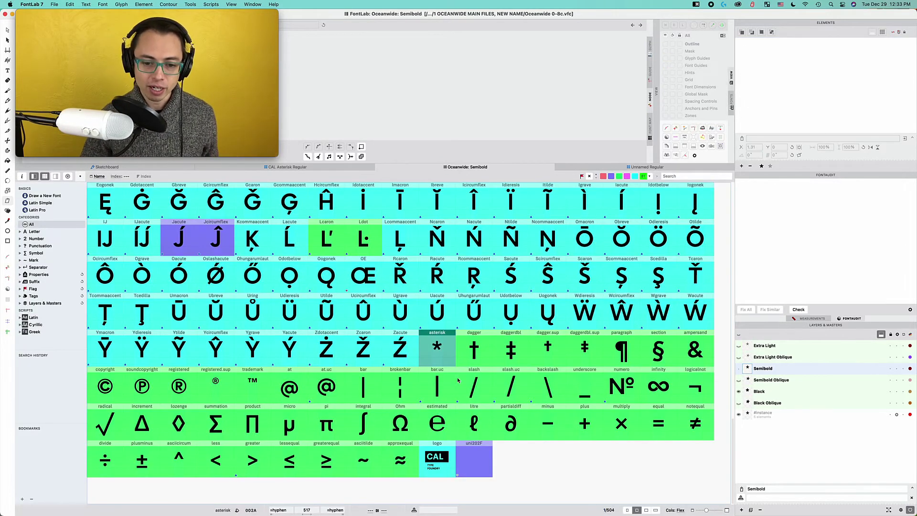
Paste the CAL asterisk over Oceanwide Semibold's asterisk, keeping the old one as asterisk.1.
click(311, 167)
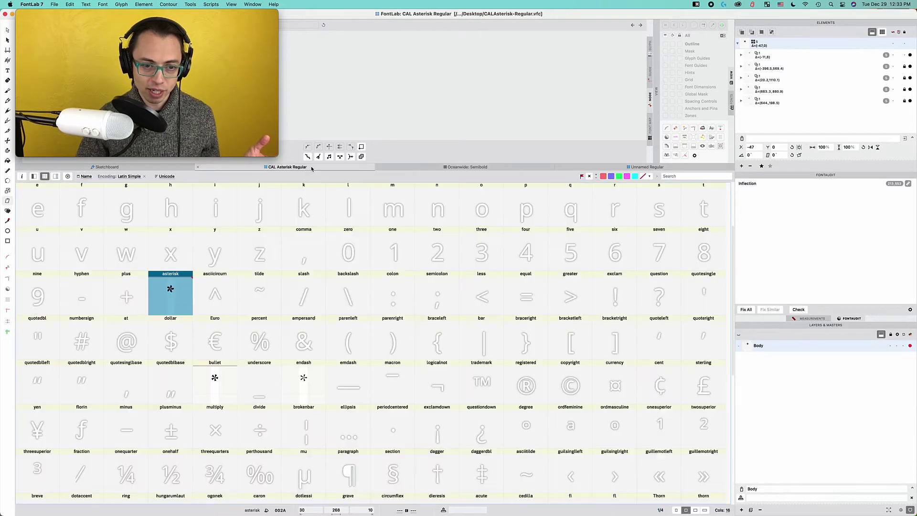
key(super+c)
click(663, 168)
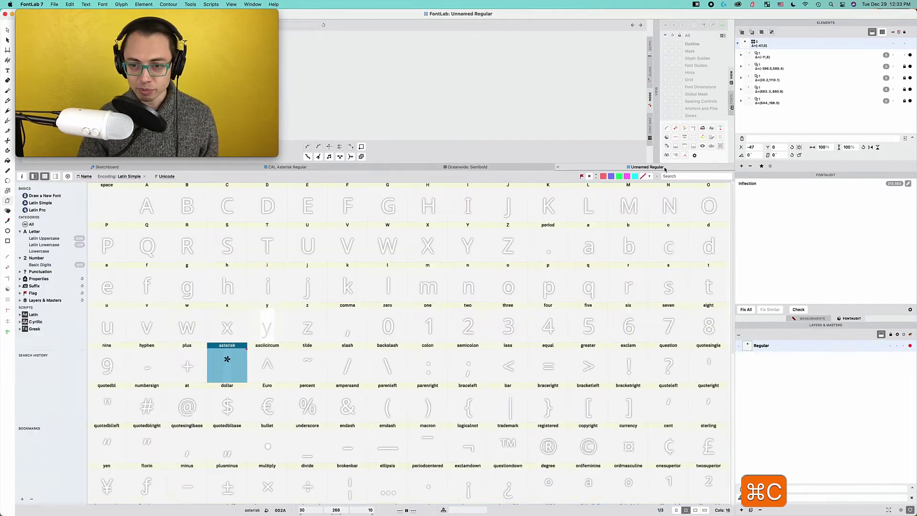
key(ctrl+shift+Tab)
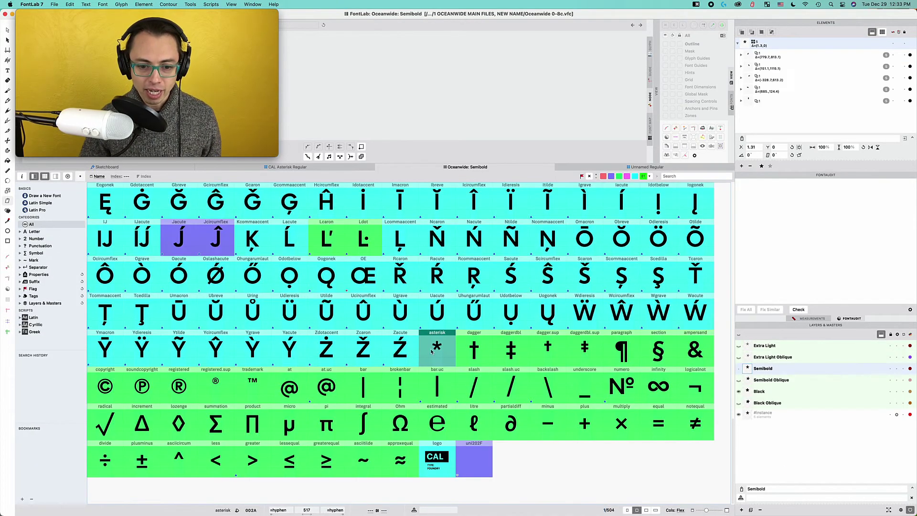
key(super+v)
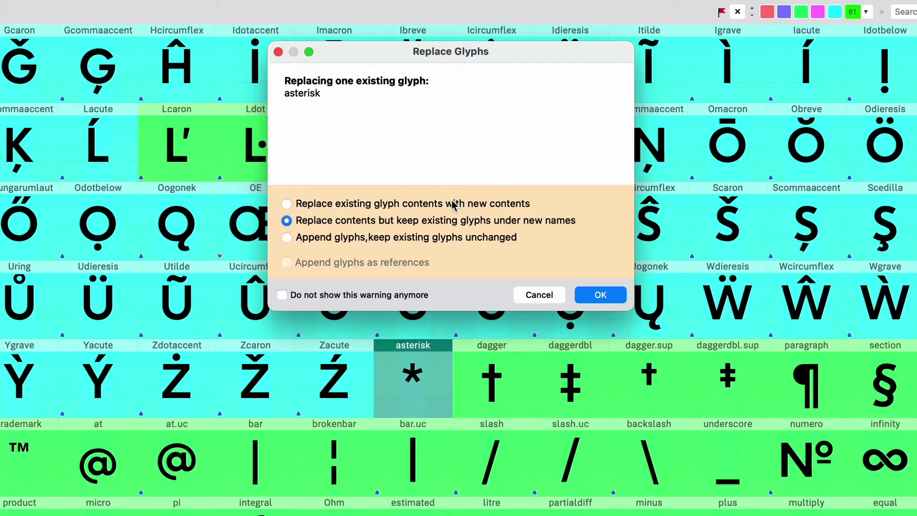
click(405, 205)
click(400, 225)
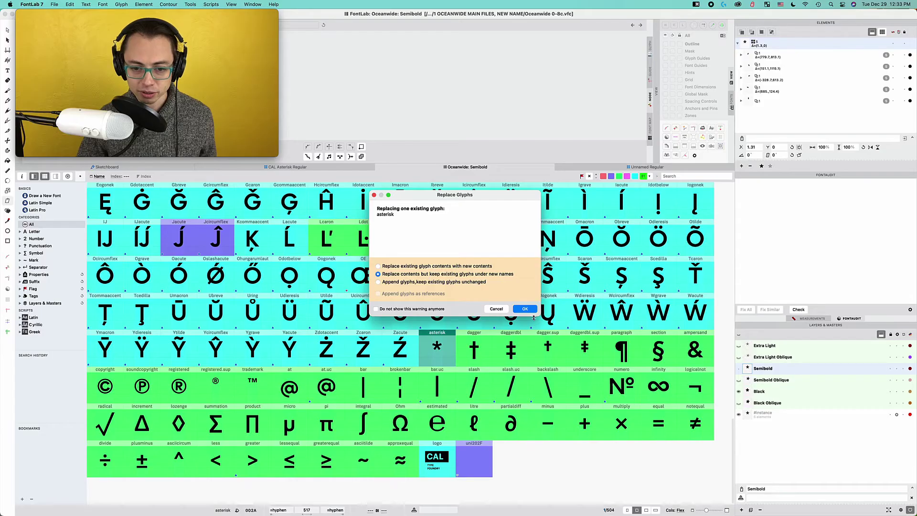
key(Return)
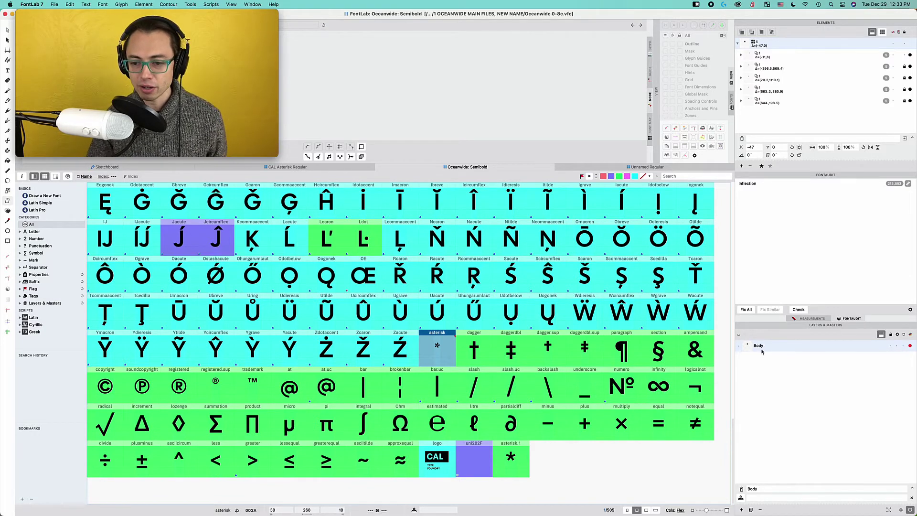
Undo the paste to restore Oceanwide's original asterisk and close the Output messages panel.
key(Right)
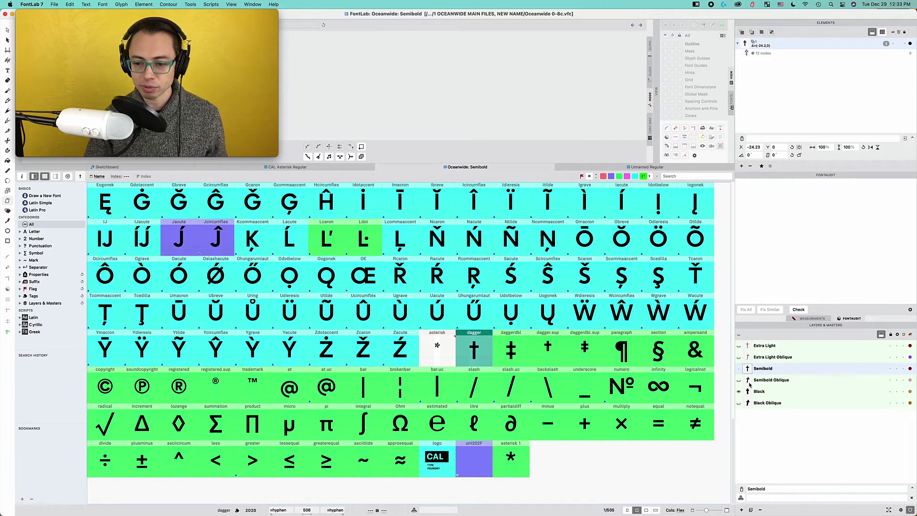
click(442, 361)
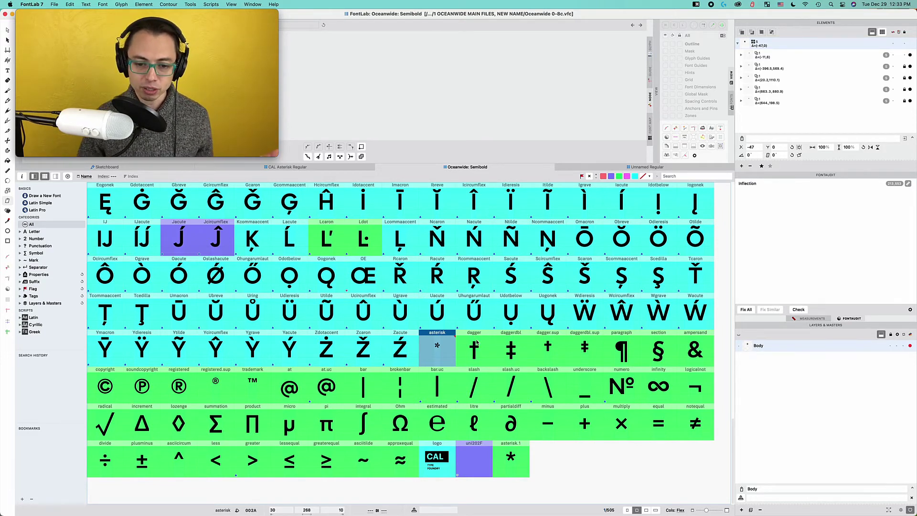
key(super+z)
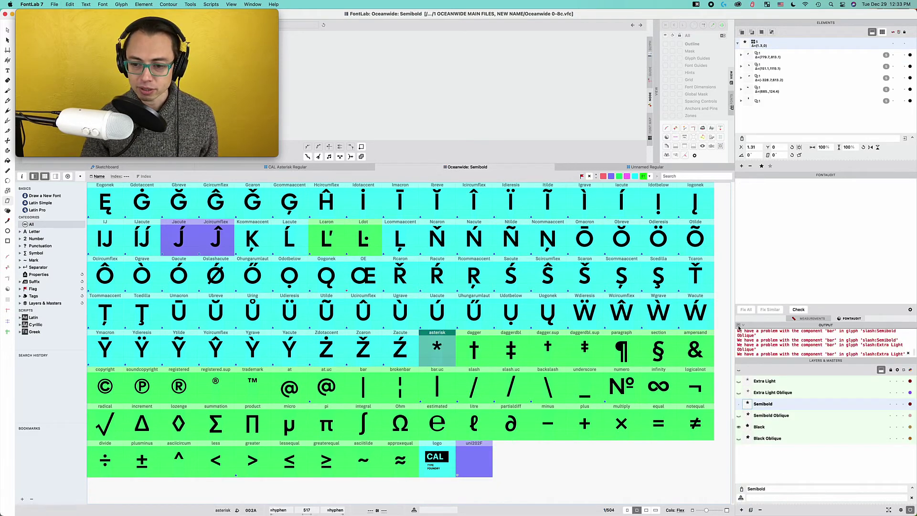
click(738, 325)
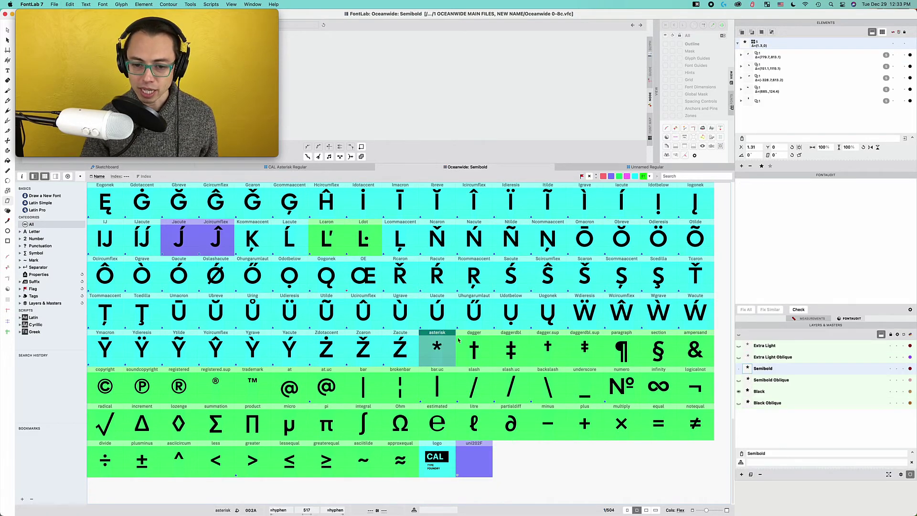
Open the CAL asterisk, ungroup its elements, then regroup all five petals into one group.
click(349, 170)
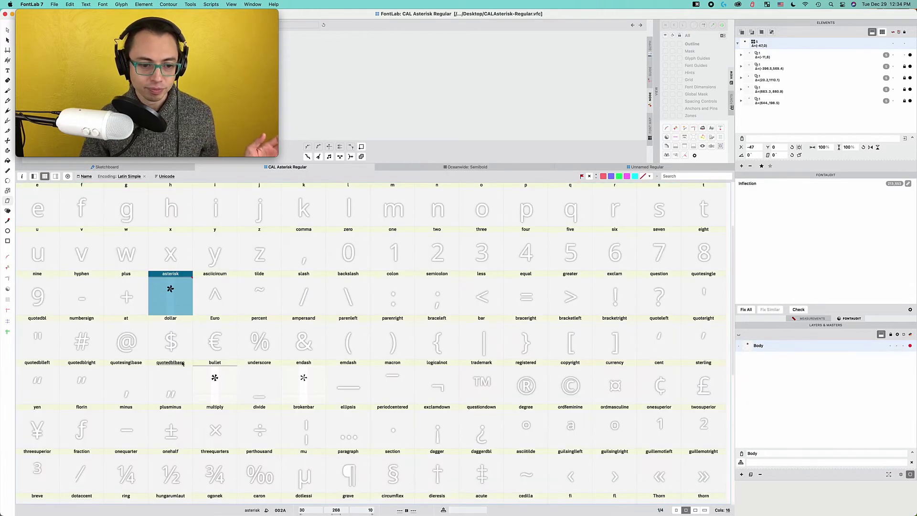
key(Return)
key(v)
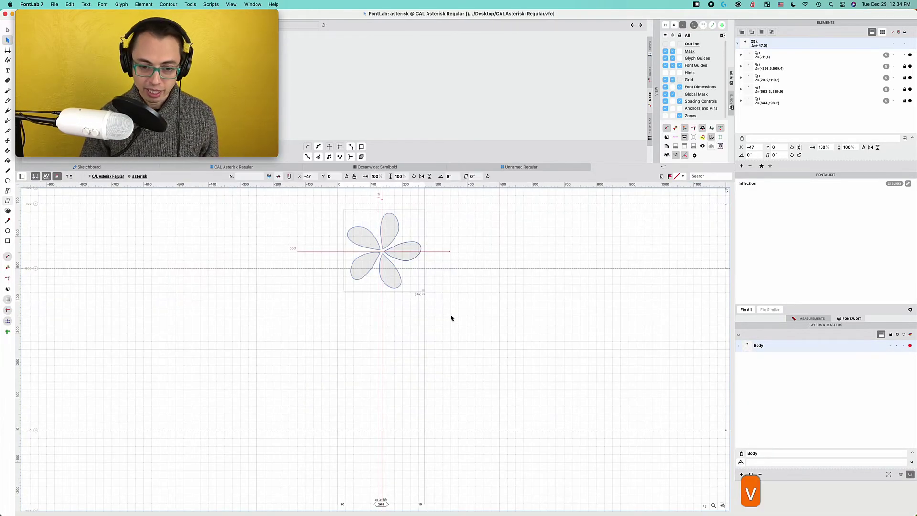
drag(486, 347, 316, 197)
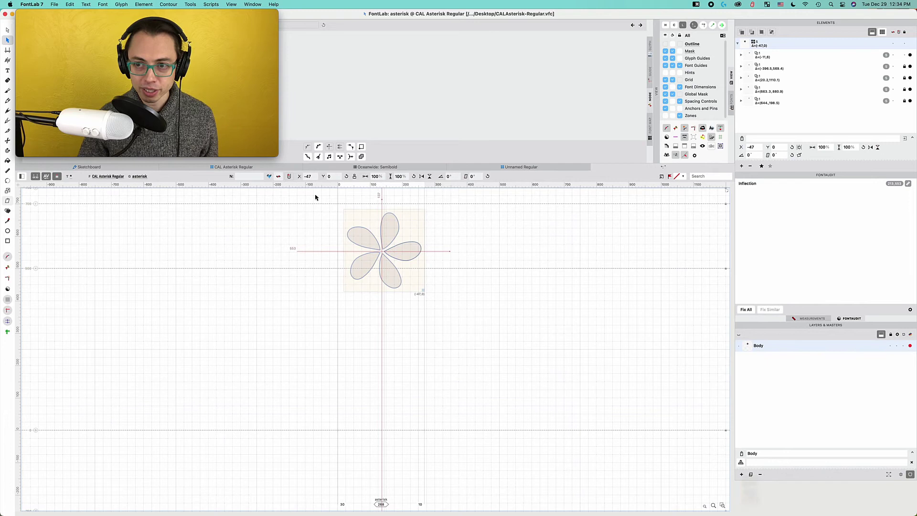
click(460, 296)
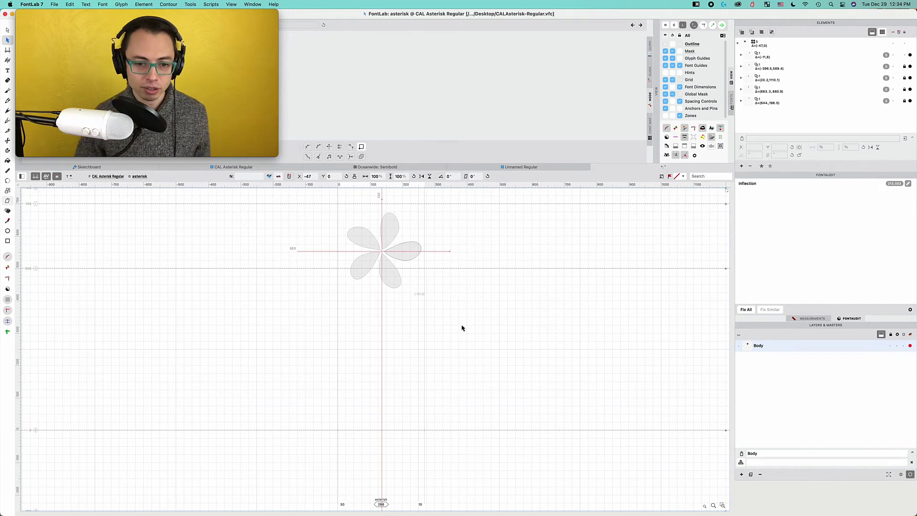
drag(460, 328, 317, 210)
mouse_move(171, 55)
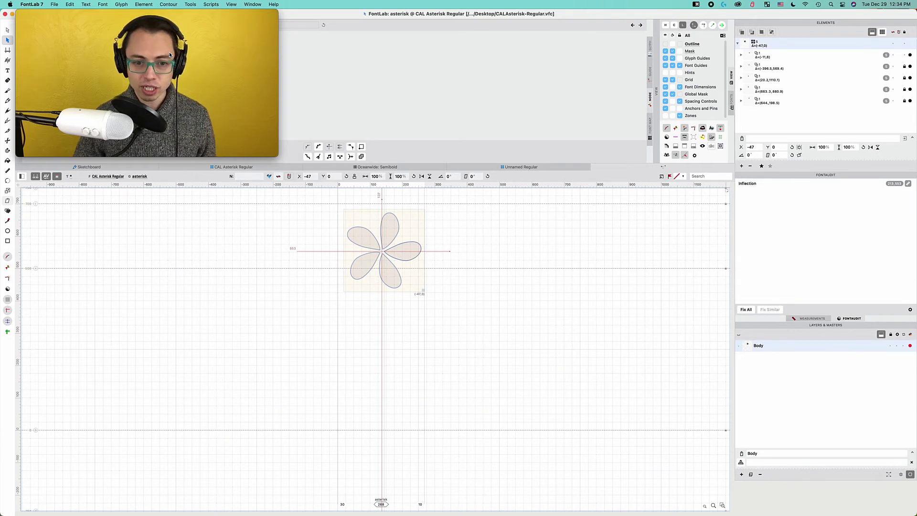
key(shift+super+g)
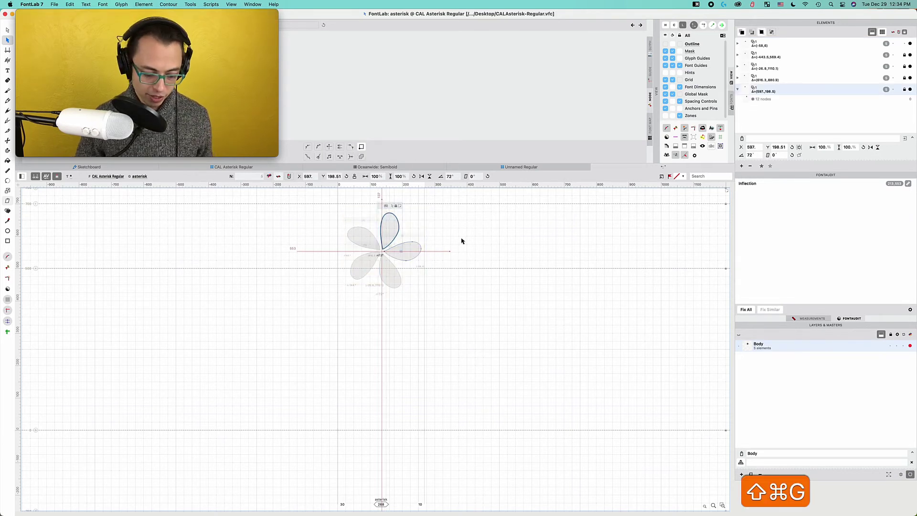
key(super+a)
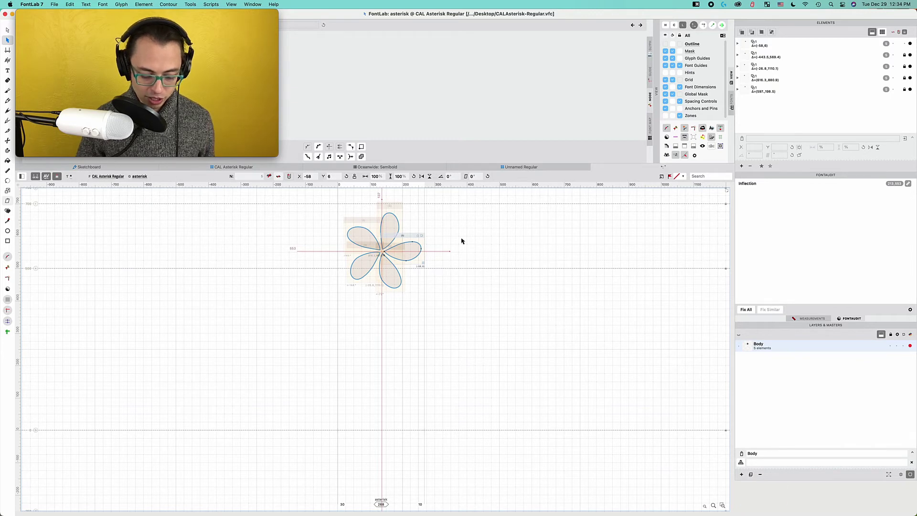
key(super+g)
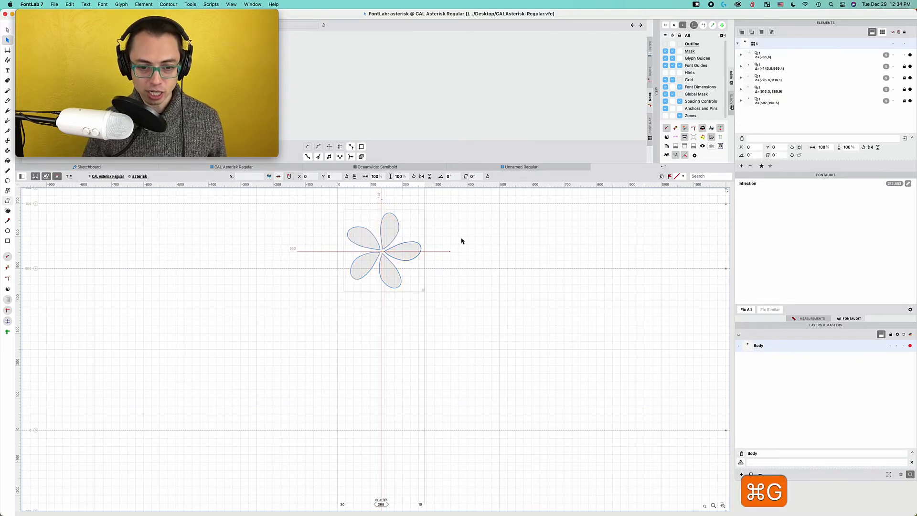
Search the Help menu commands for 'group' and review the results.
click(263, 4)
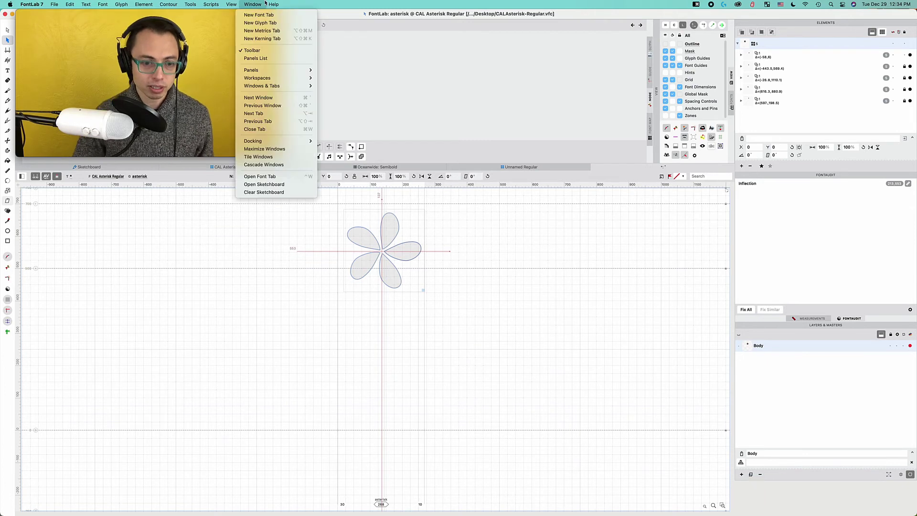
mouse_move(274, 4)
text(gro)
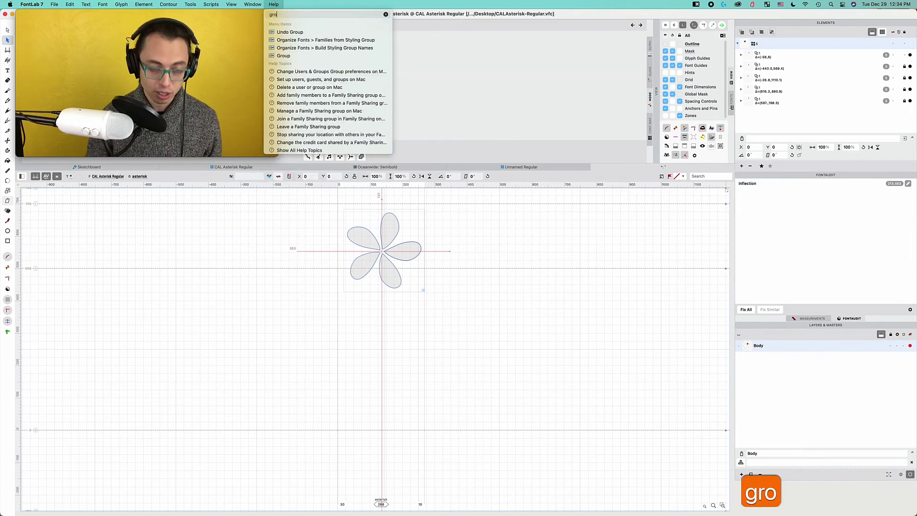
text(up)
mouse_move(279, 57)
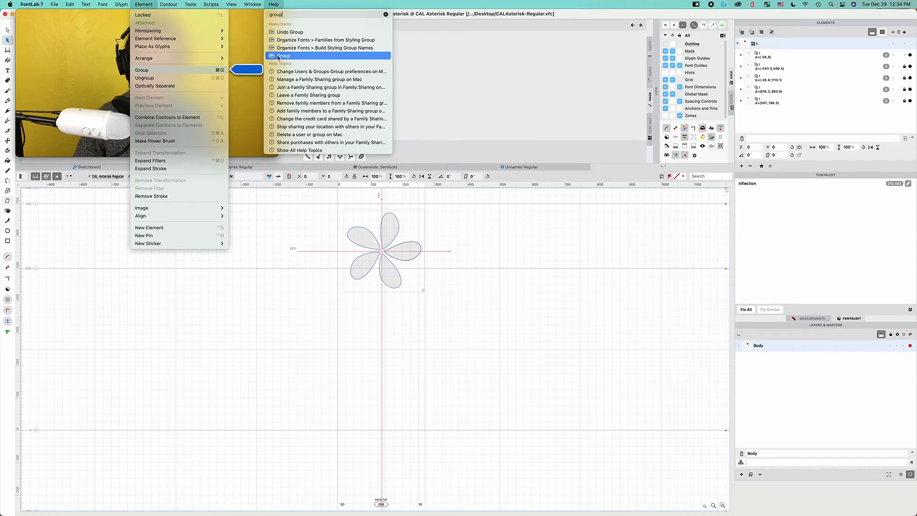
key(Escape)
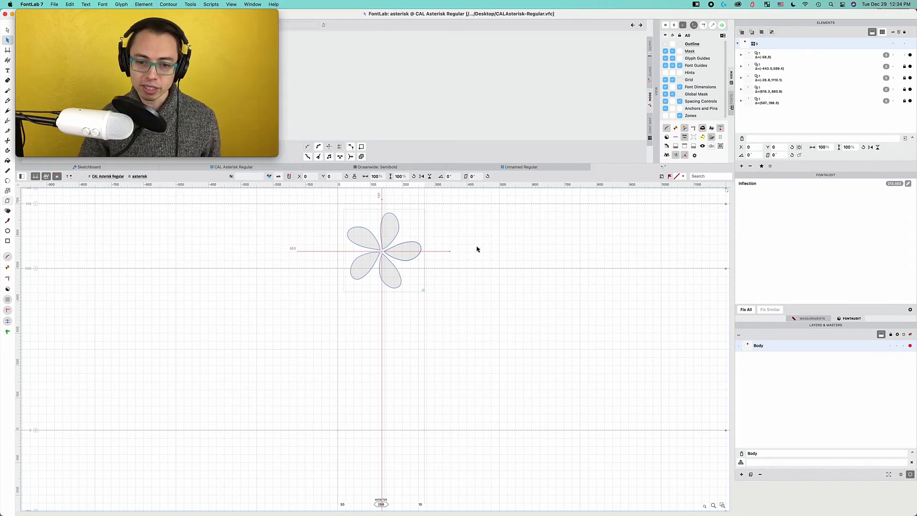
Marquee-select the whole five-petal asterisk and copy it.
drag(475, 321, 311, 215)
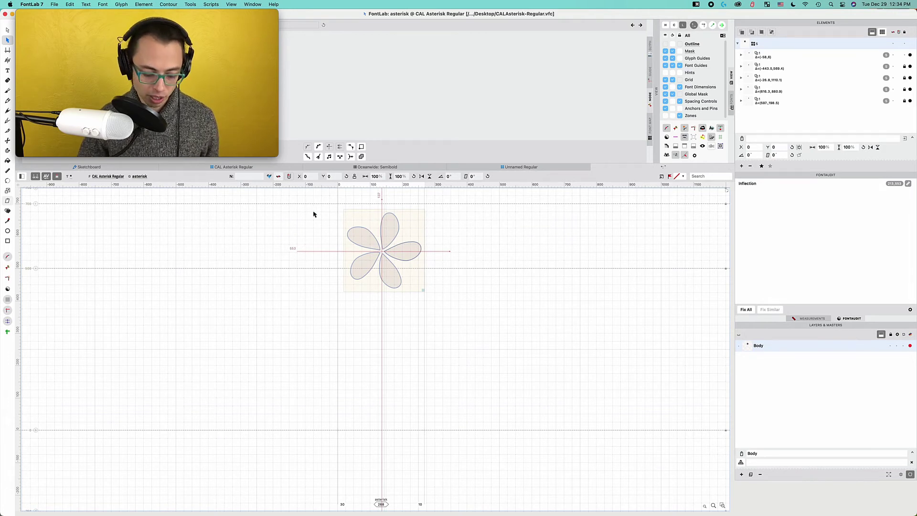
drag(495, 317, 320, 199)
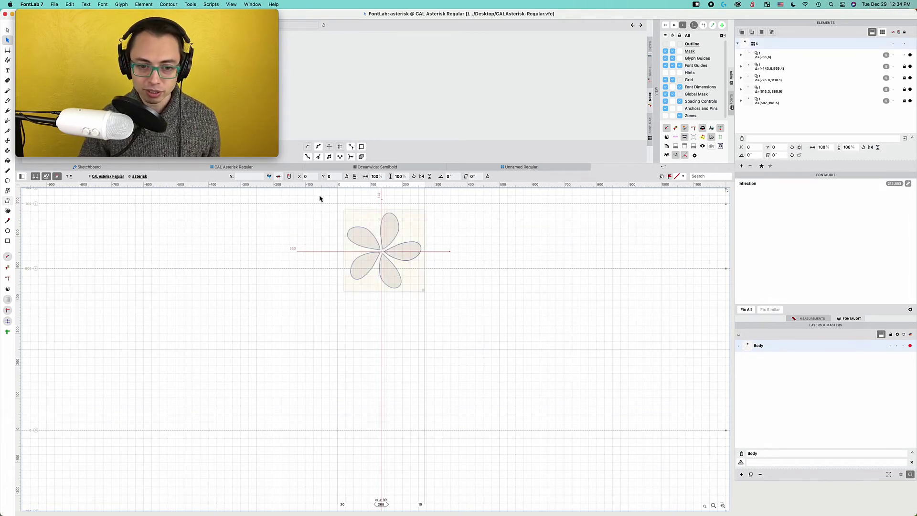
click(488, 227)
click(387, 236)
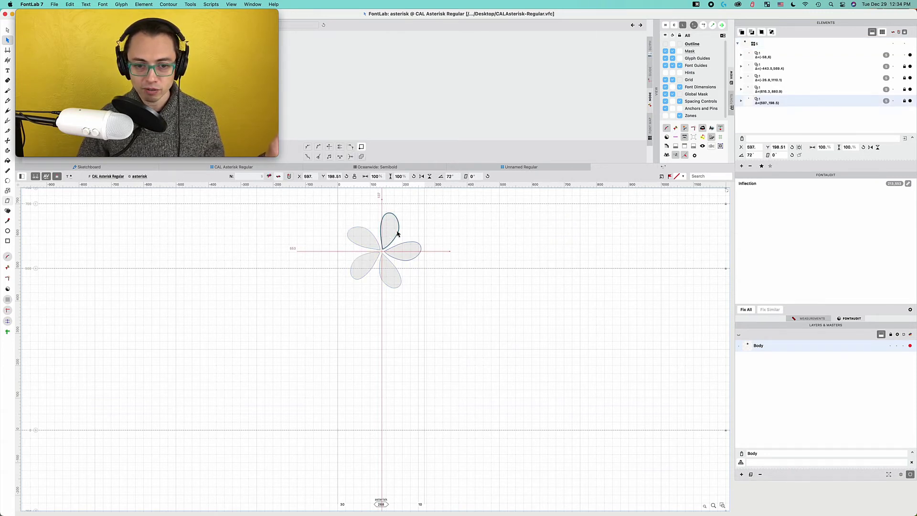
drag(454, 311, 326, 189)
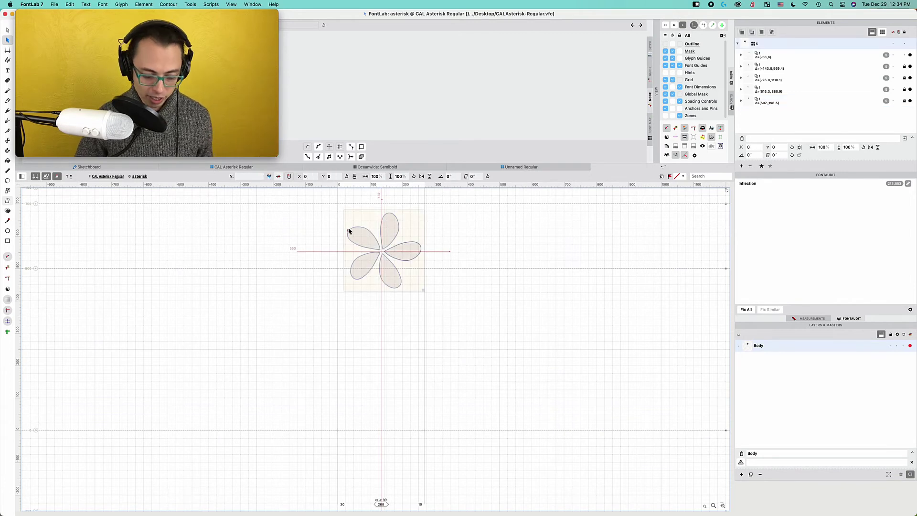
key(super+c)
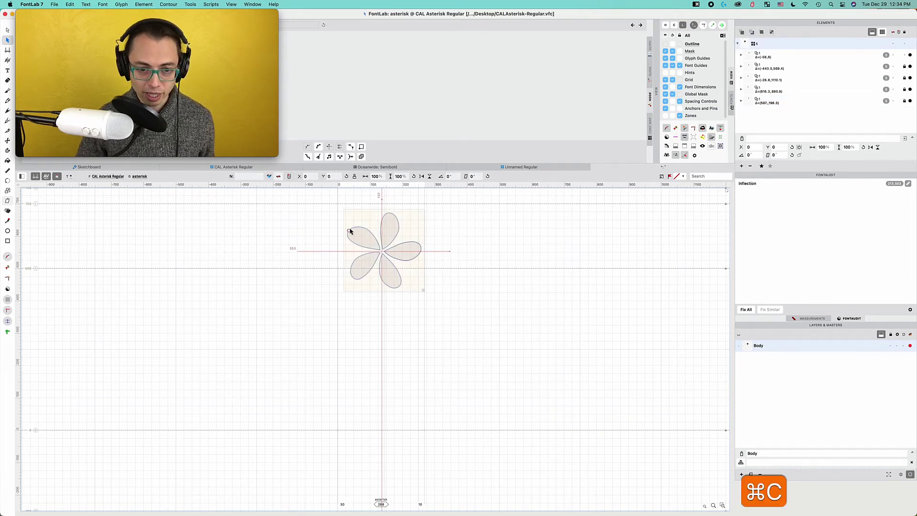
Open Oceanwide Semibold's asterisk glyph and paste the five-petal flower into it.
click(482, 169)
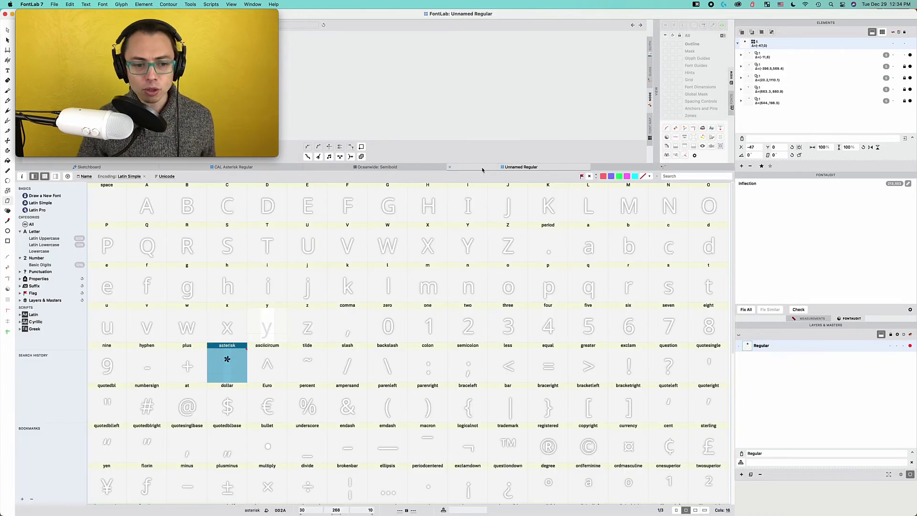
click(424, 170)
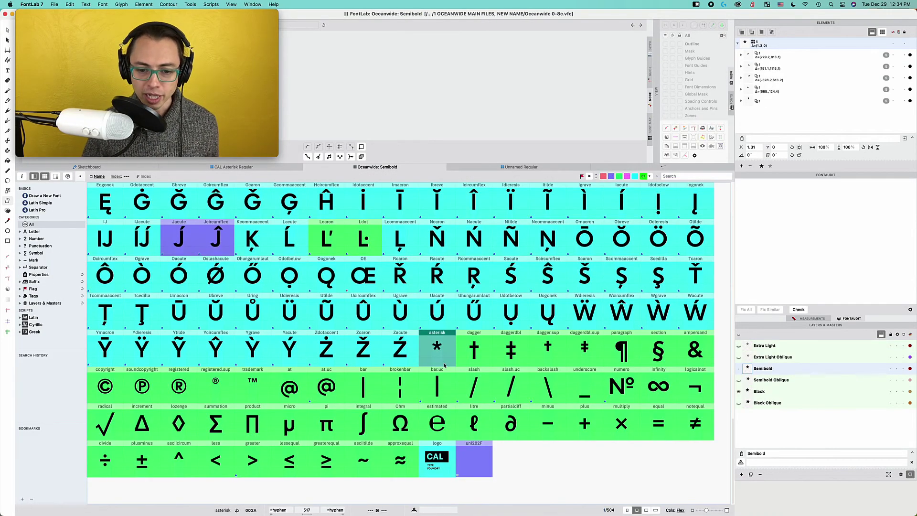
double_click(437, 350)
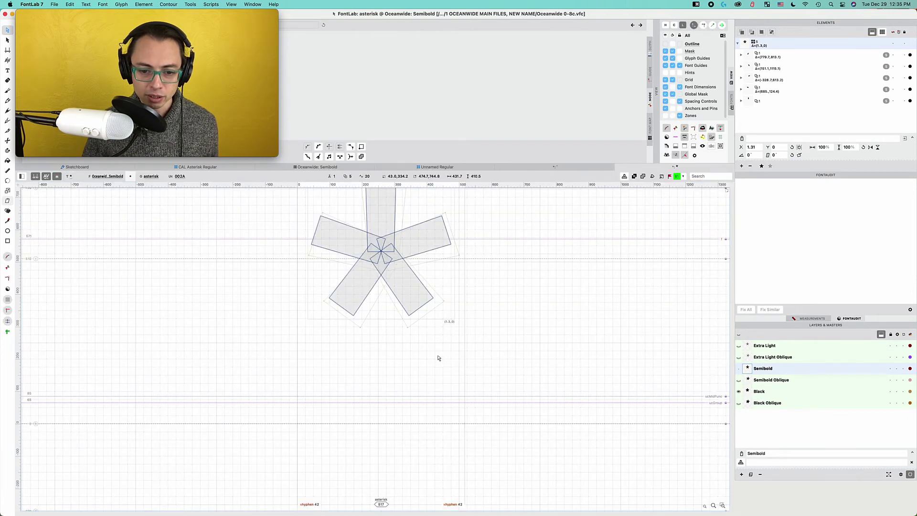
key(v)
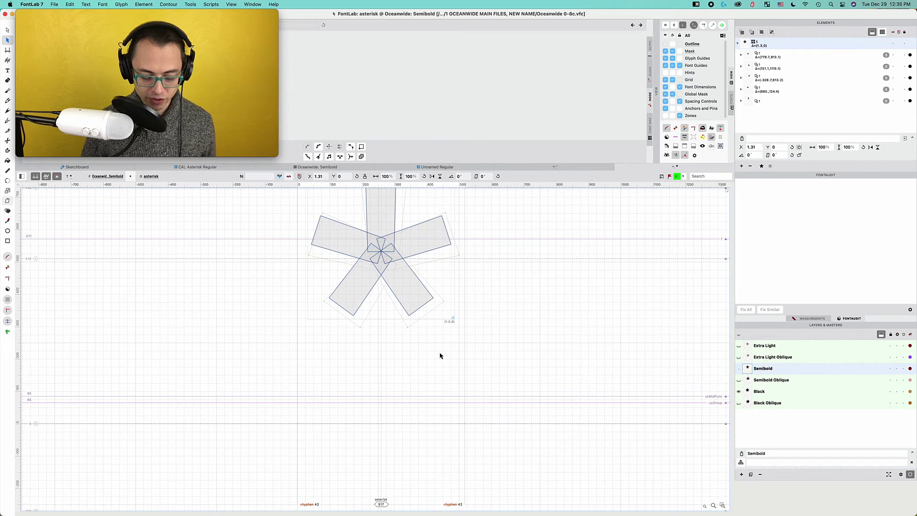
key(cmd+v)
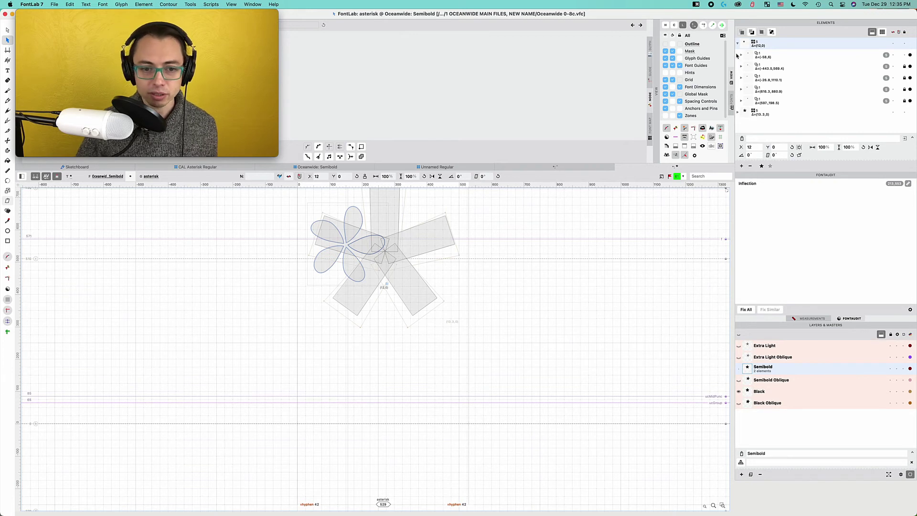
Select the pasted flower and move it to the left of the old bar asterisk.
click(358, 221)
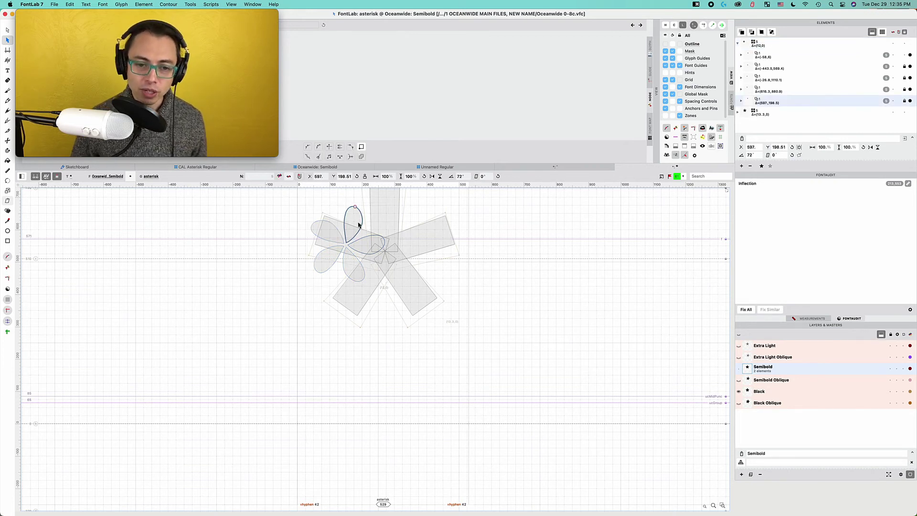
click(357, 204)
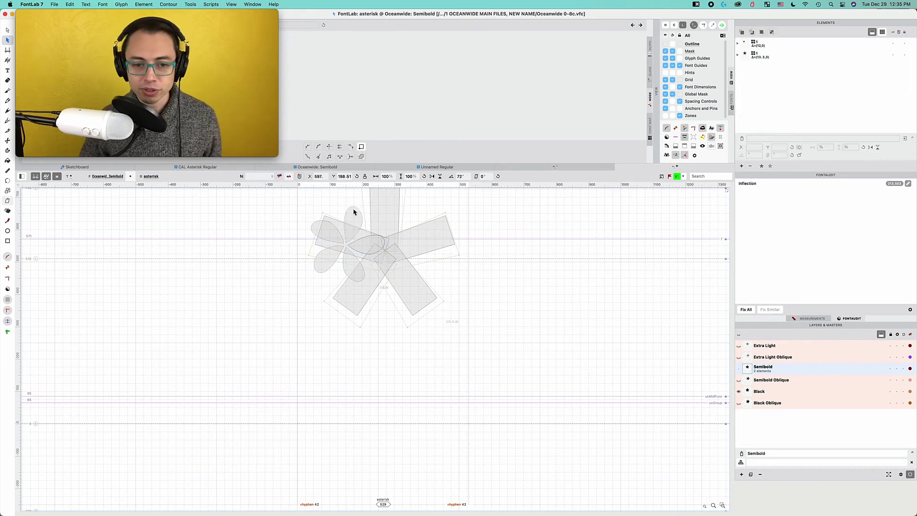
click(354, 212)
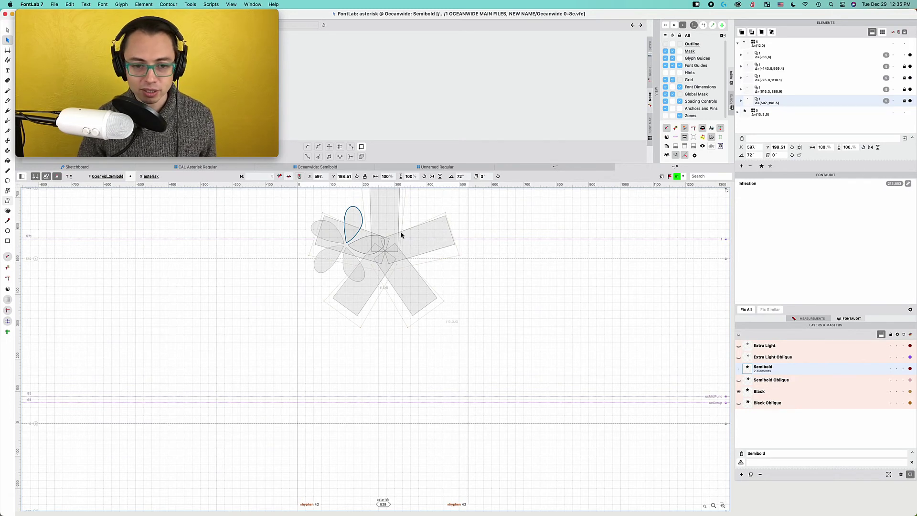
click(348, 221)
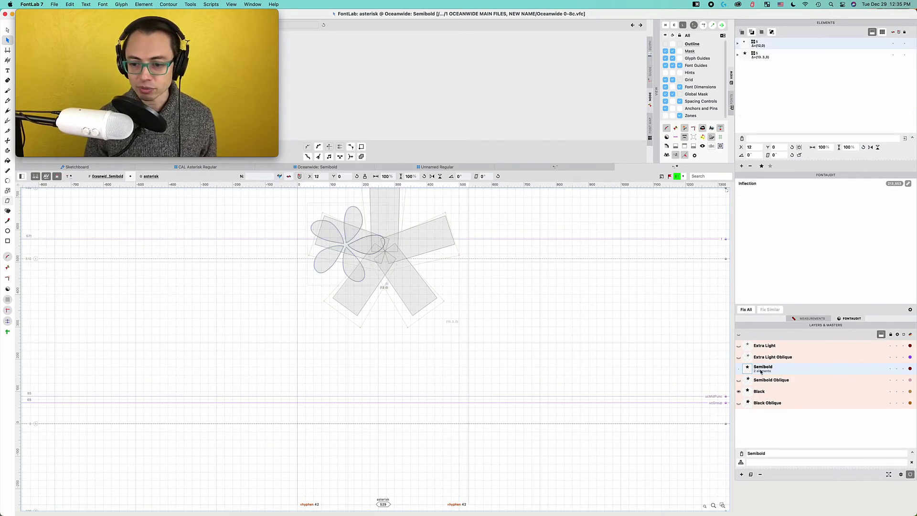
click(351, 220)
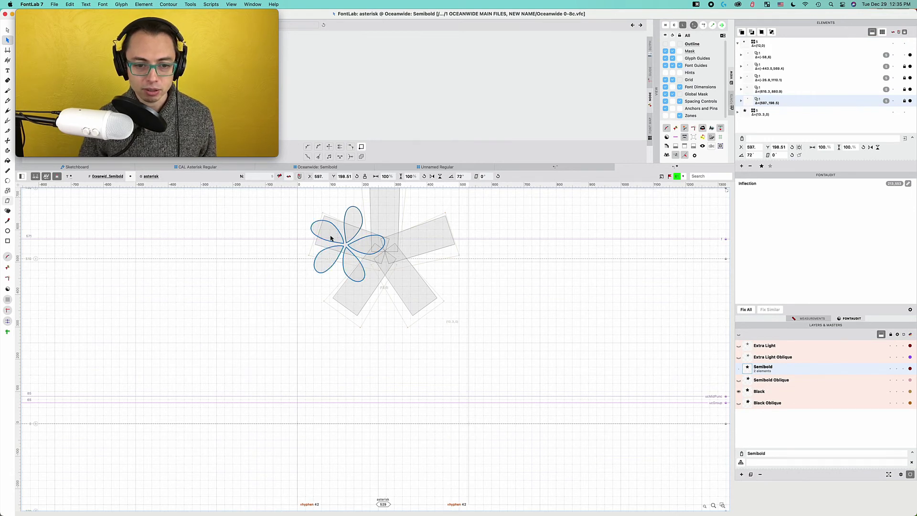
drag(333, 232, 224, 231)
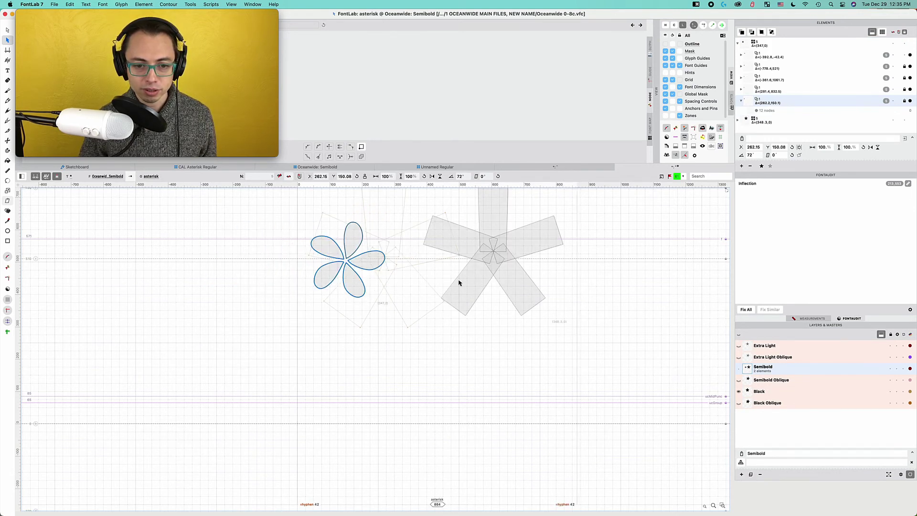
Delete the old grey rectangular-armed asterisk, nudge the flower into place, and preview it solid.
click(553, 338)
click(457, 280)
key(BackSpace)
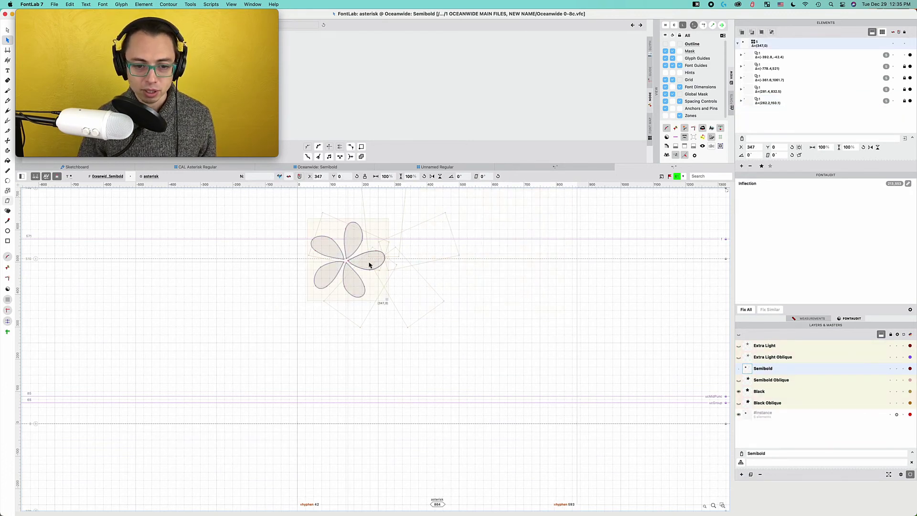
drag(371, 262, 374, 264)
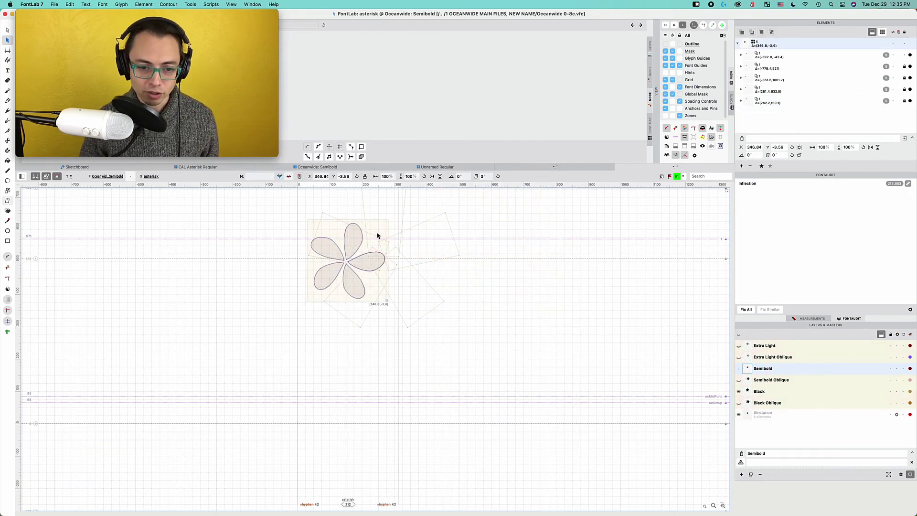
key(space)
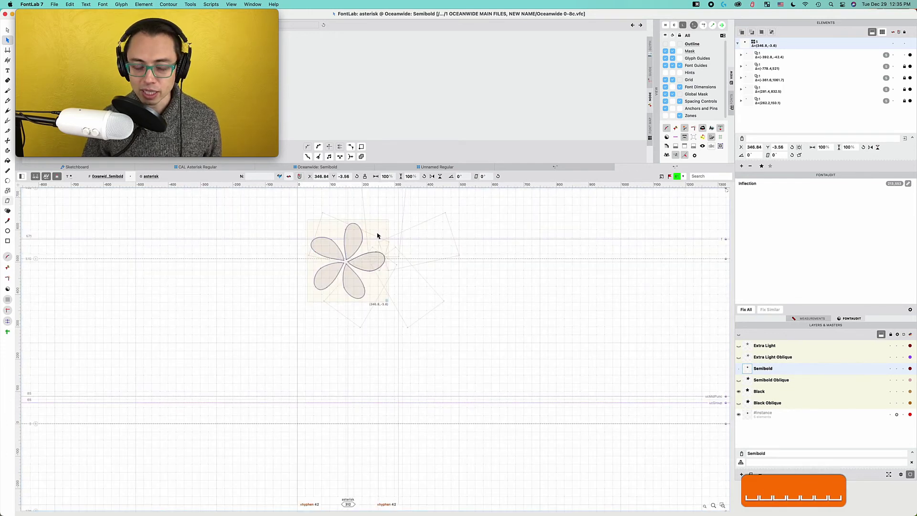
click(485, 258)
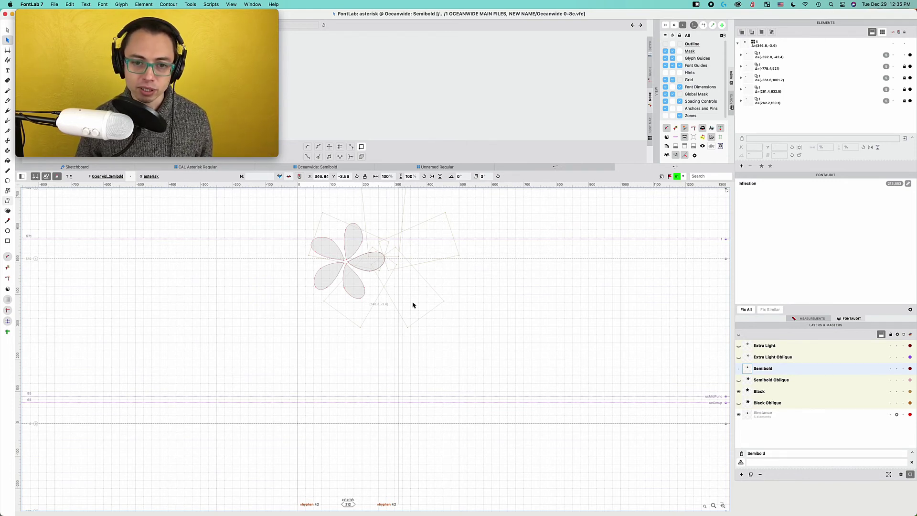
Select all glyphs in Oceanwide Semibold and set them to No Flag.
click(354, 167)
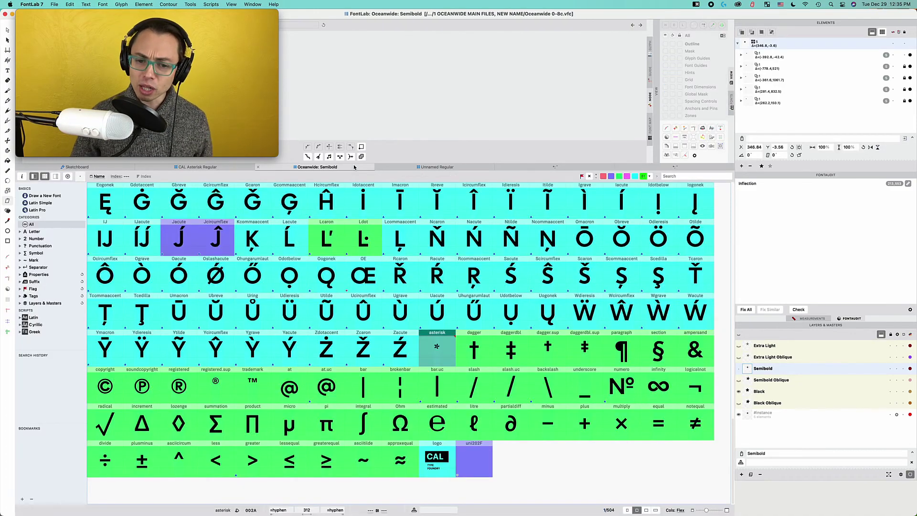
scroll(489, 274, up, 10)
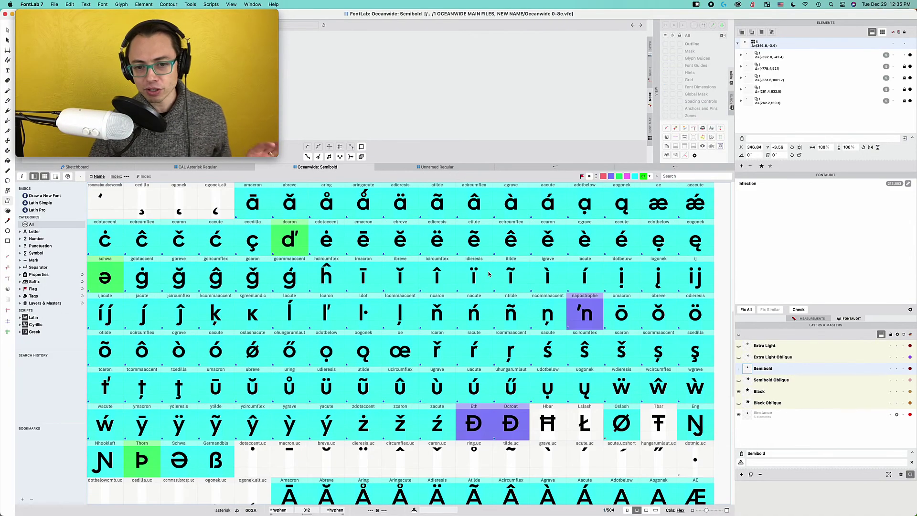
scroll(489, 274, up, 10)
click(415, 267)
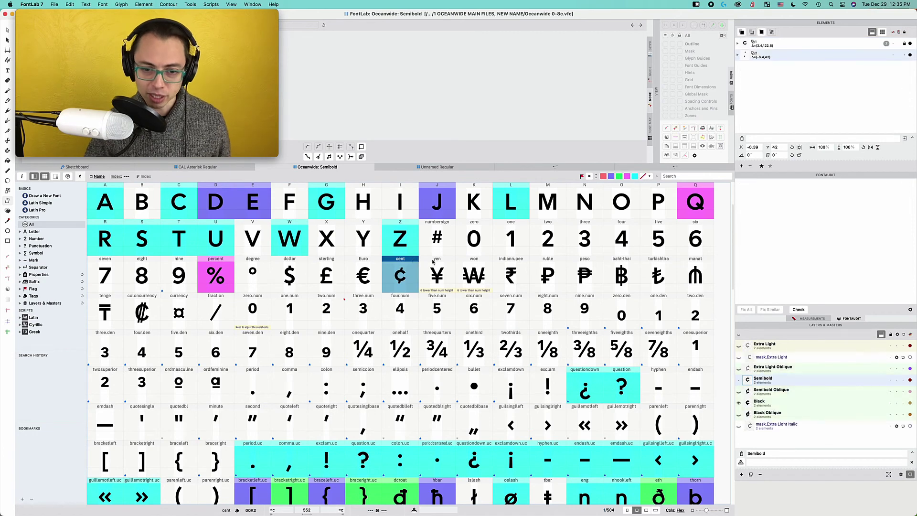
key(super+a)
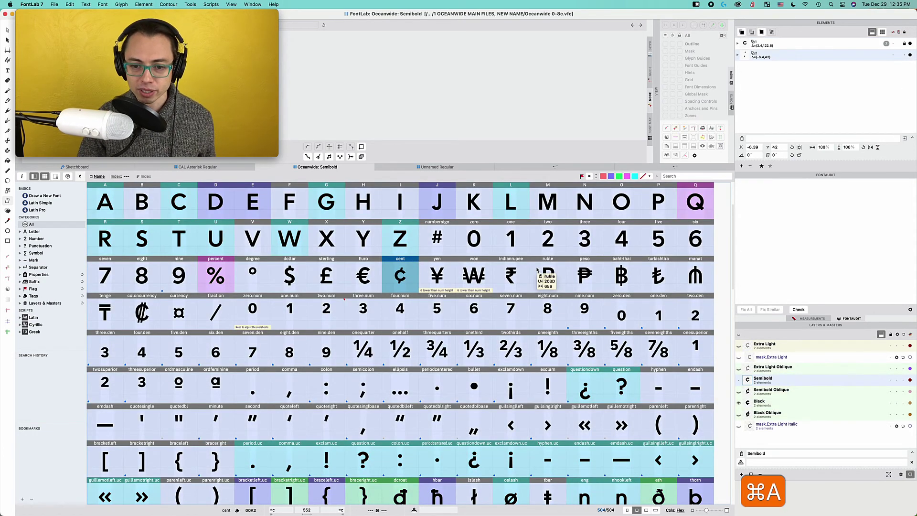
click(589, 177)
Browse glyphs zero, numbersign, p, d, b, h, n and m to inspect their elements.
click(474, 239)
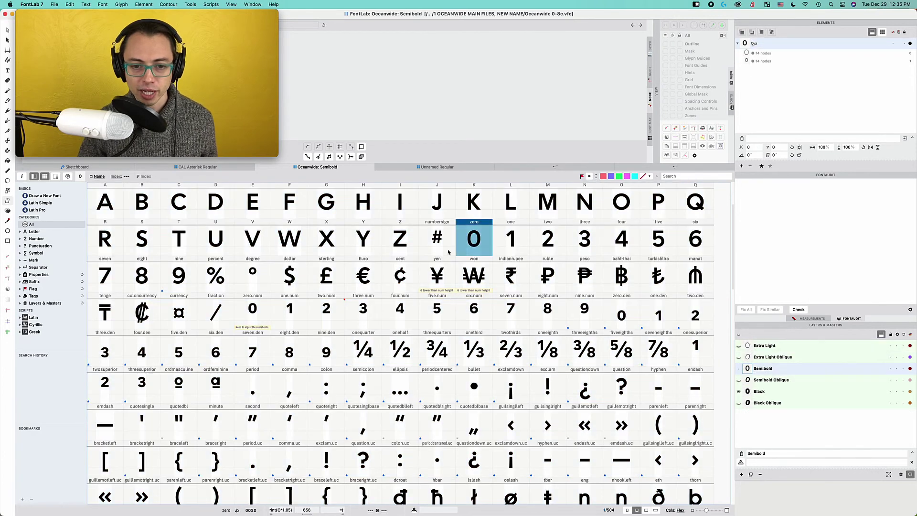
click(437, 239)
scroll(419, 292, up, 2)
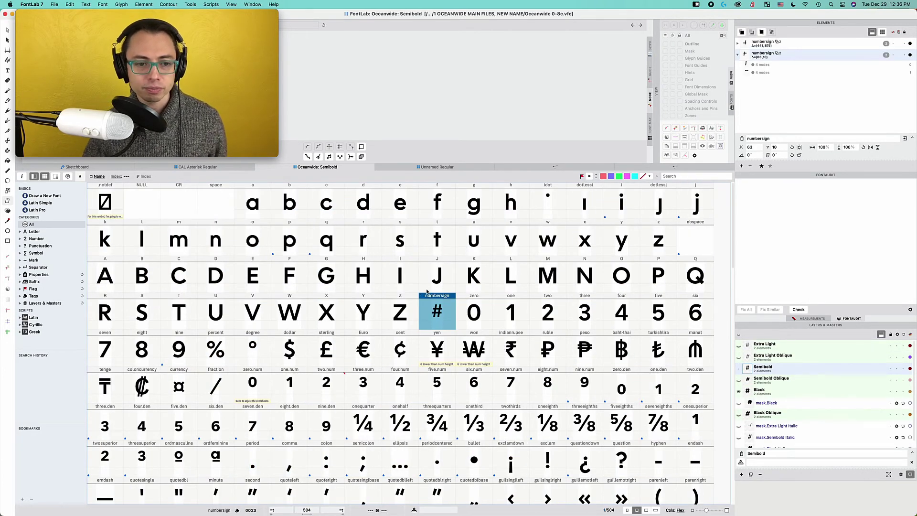
key(p)
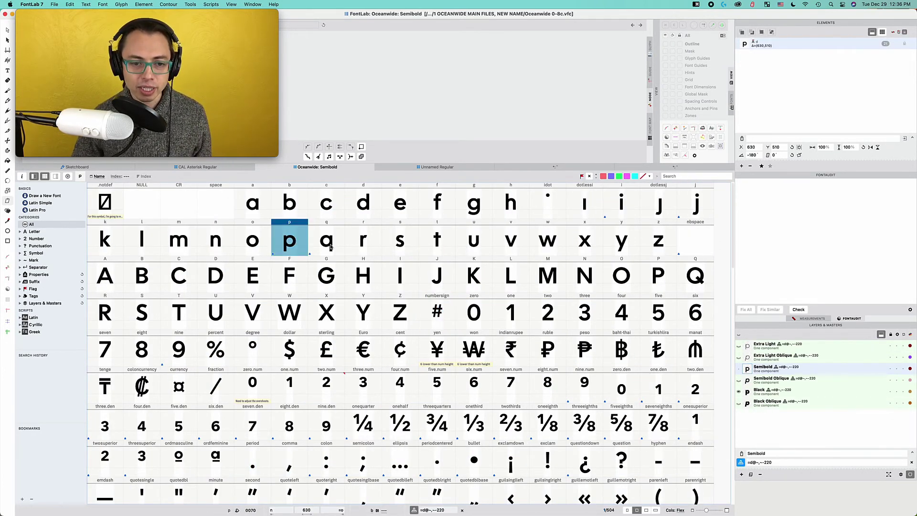
click(366, 206)
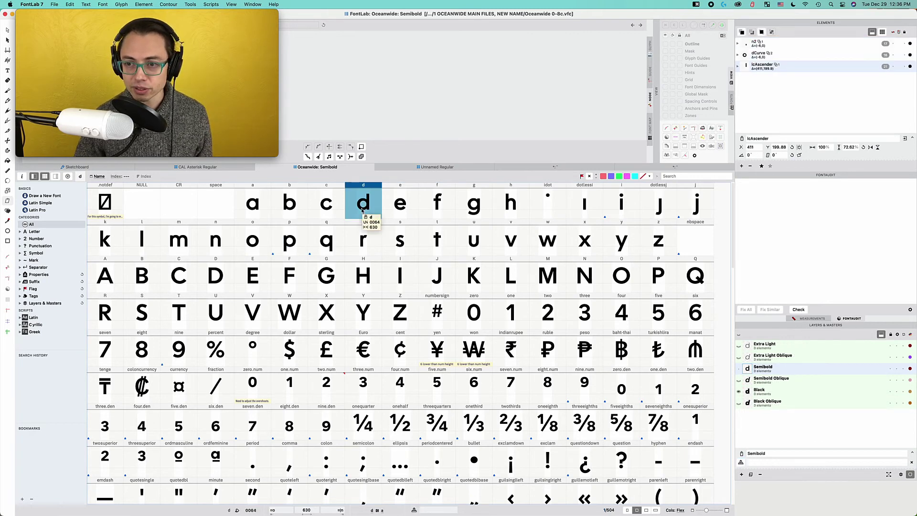
click(286, 206)
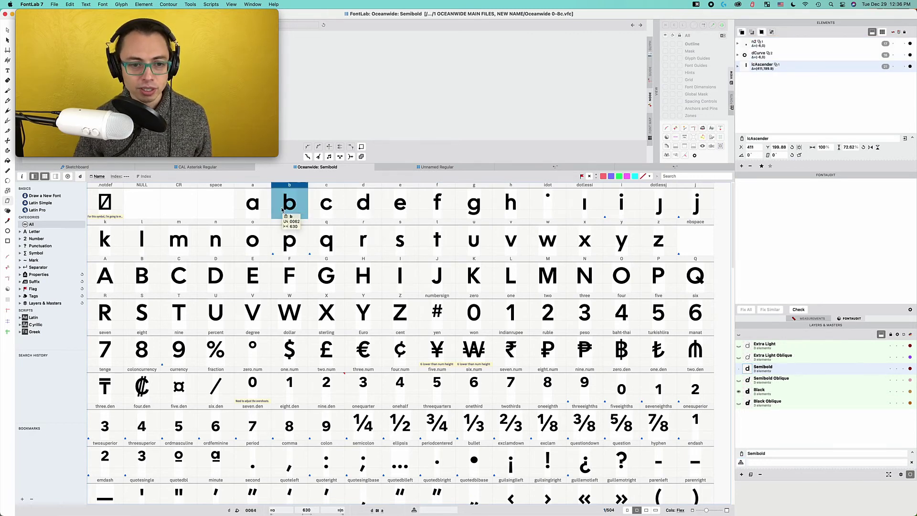
click(366, 205)
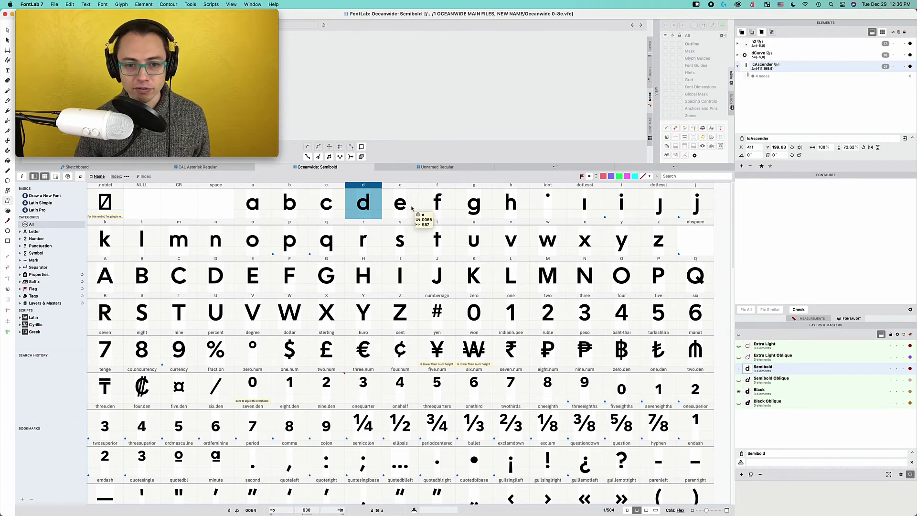
click(507, 207)
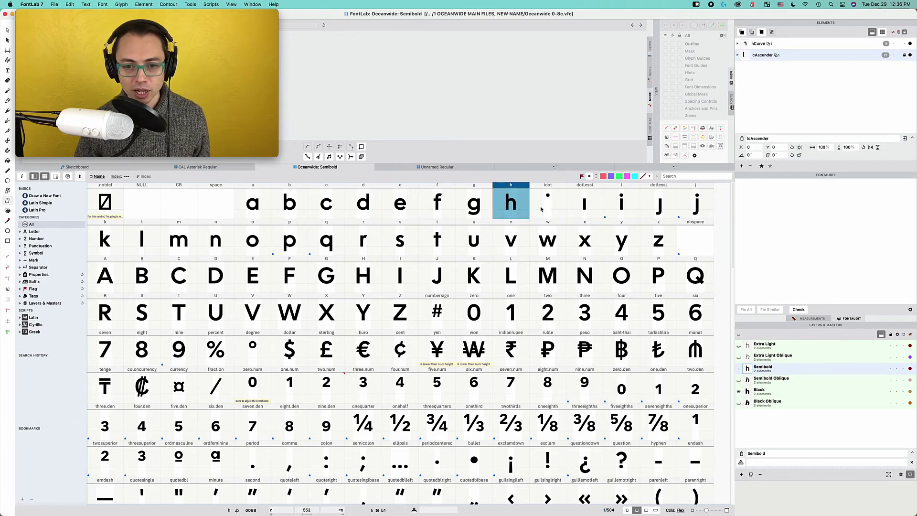
click(215, 241)
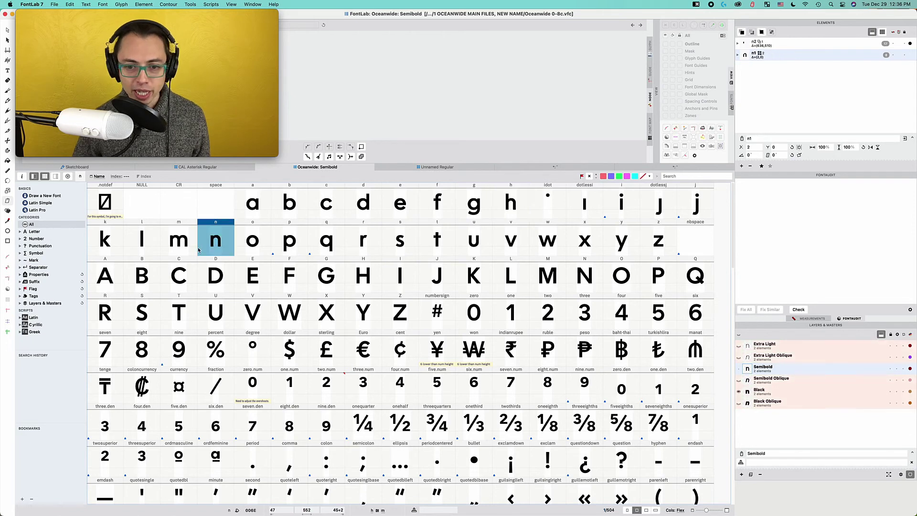
click(177, 244)
click(220, 246)
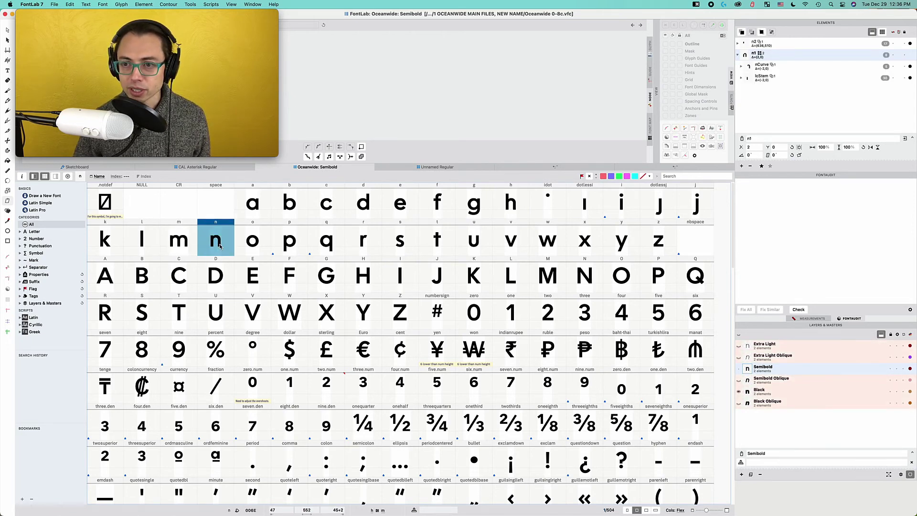
Inspect the H, Z and yen glyphs, then select numbersign.
click(371, 276)
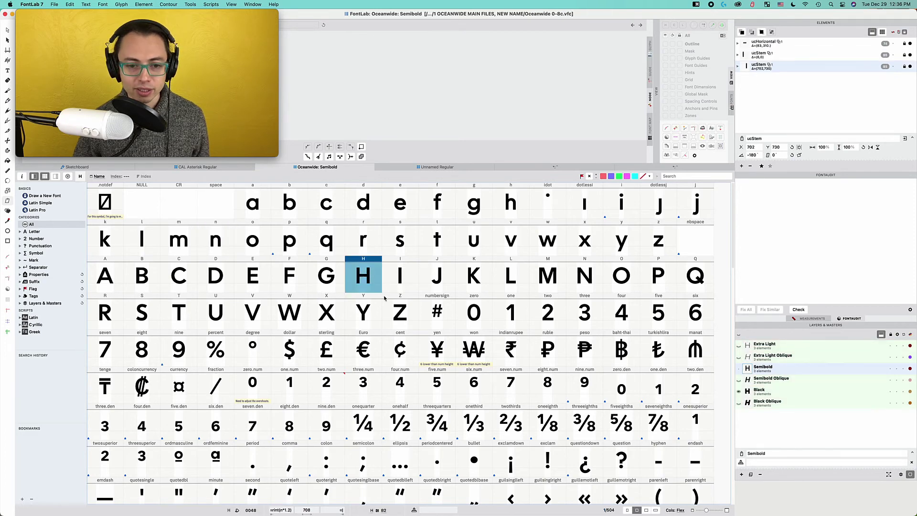
click(400, 313)
click(428, 342)
scroll(435, 350, down, 2)
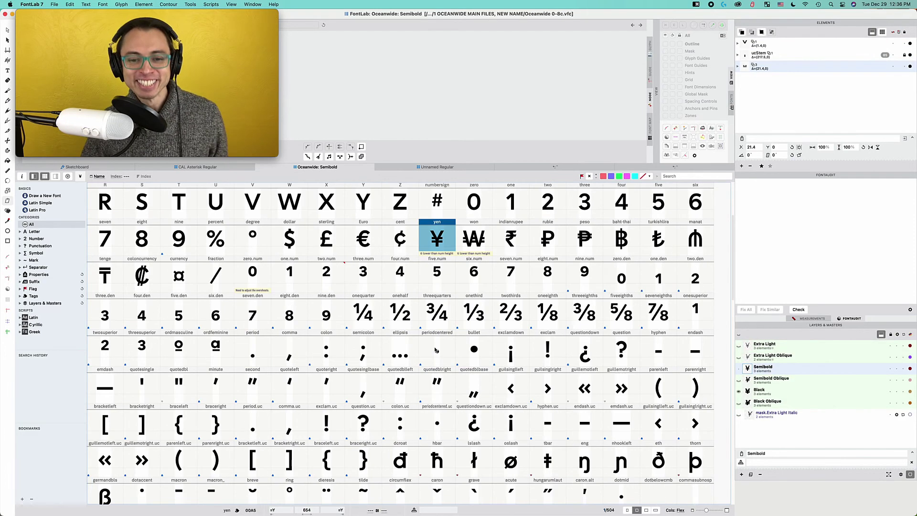
click(438, 247)
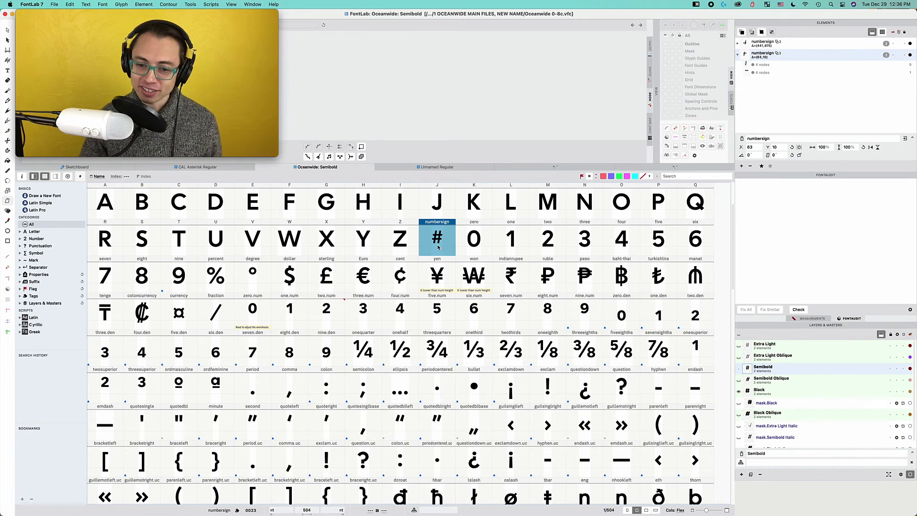
Open numbersign with the Contour tool and trial-nudge crossbar and stroke nodes, reverting each move.
double_click(438, 245)
key(a)
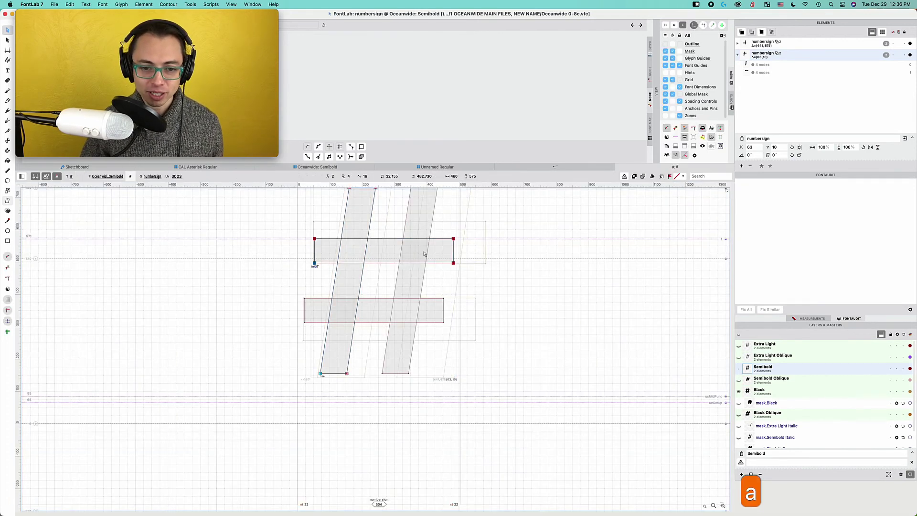
key(x)
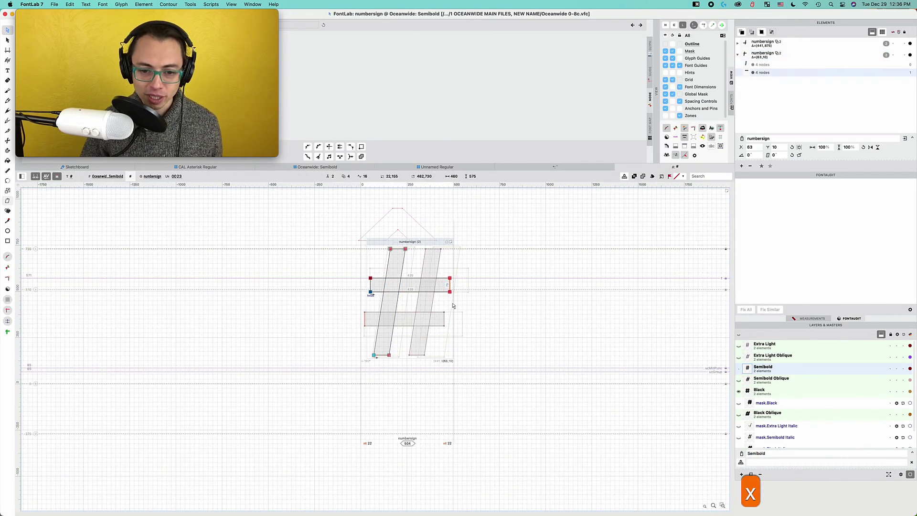
key(shift+Up)
key(shift+Up)
key(shift+Down)
key(shift+Down)
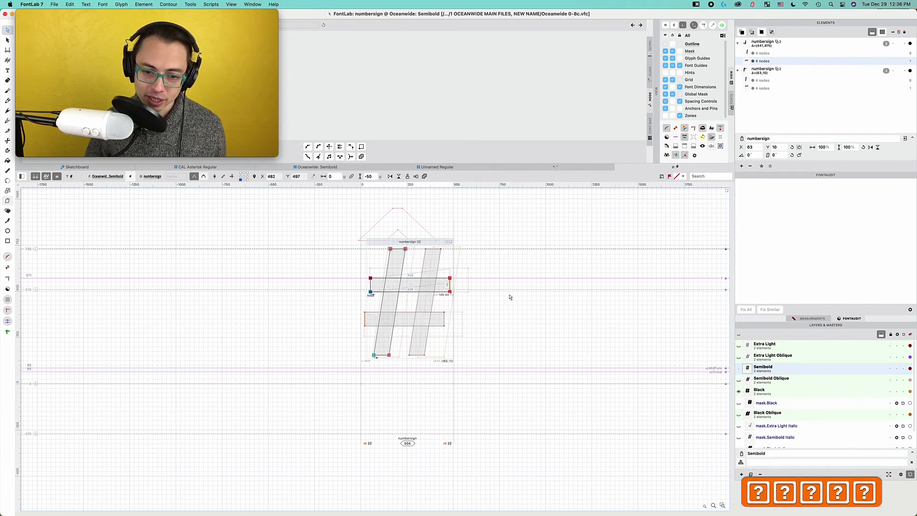
drag(424, 236, 370, 263)
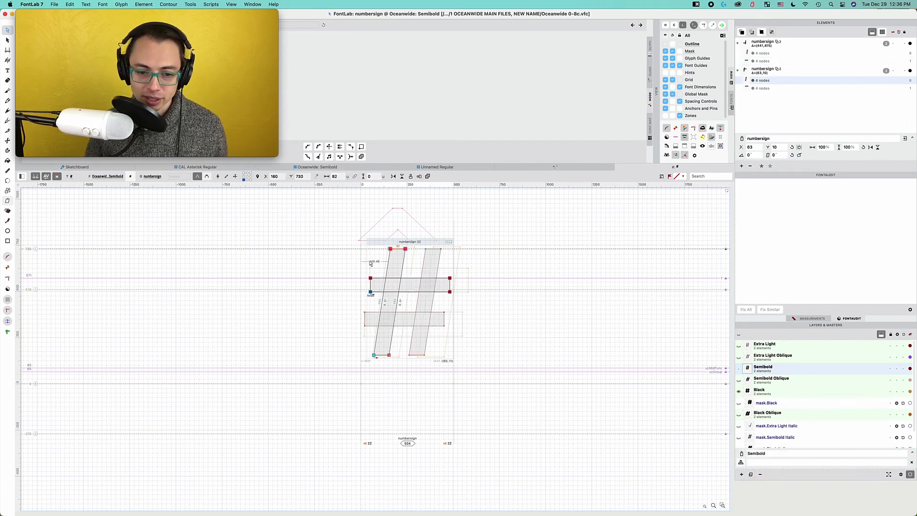
key(Right)
key(Right)
key(Right)
key(Right)
key(Right)
key(Right)
key(Right)
key(Right)
key(Right)
key(Right)
key(shift+Left)
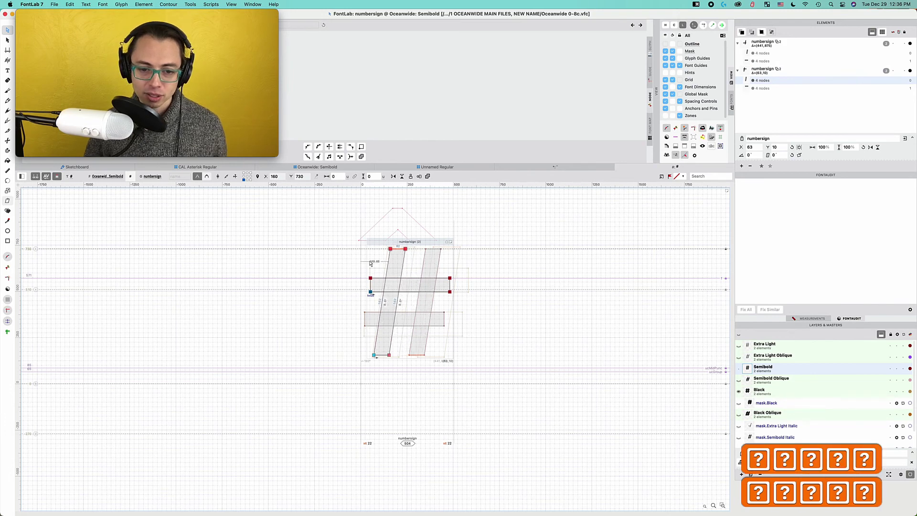
Raise the upper crossbar from 497 to 507 and close the numbersign glyph.
click(409, 289)
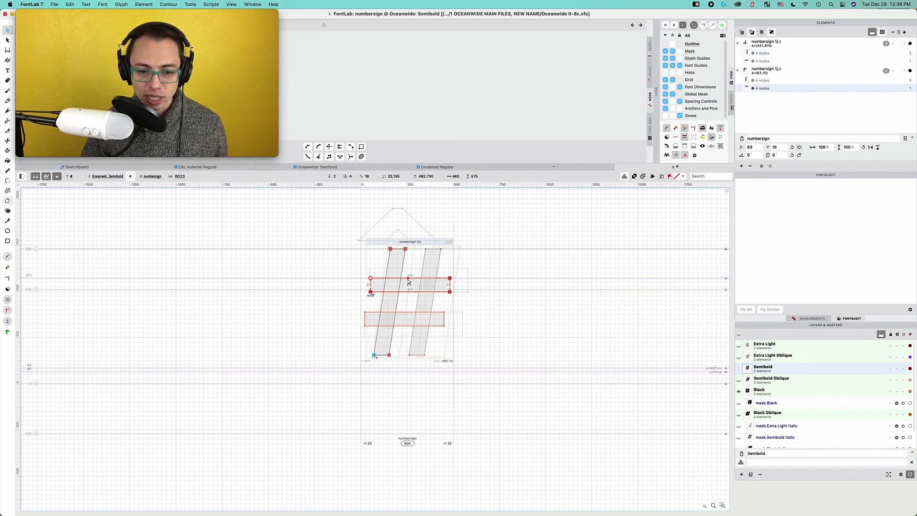
key(v)
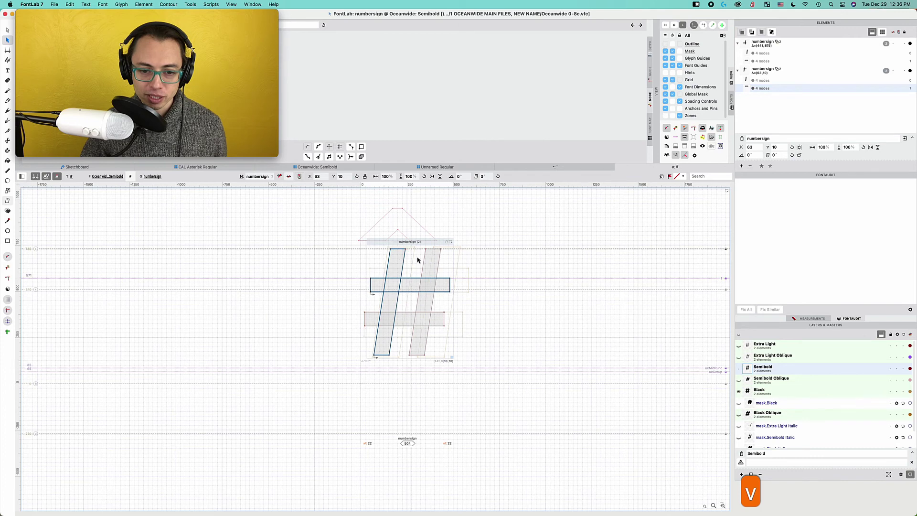
key(shift+slash)
key(shift+slash)
key(shift+slash)
key(shift+slash)
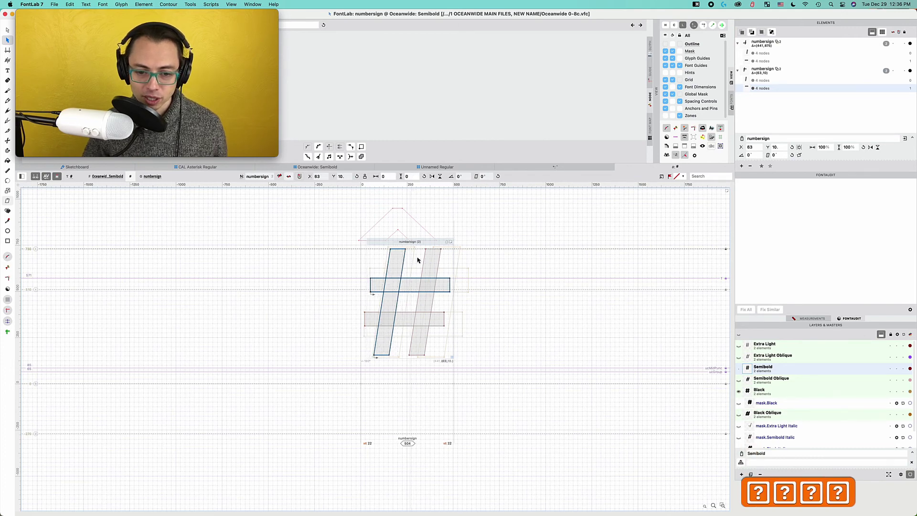
key(a)
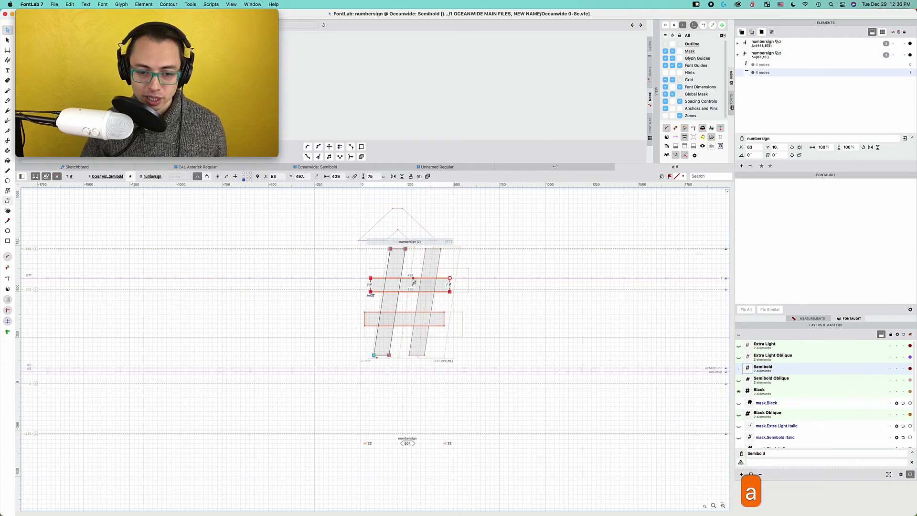
key(Up)
key(Up)
key(Up)
key(Up)
key(Up)
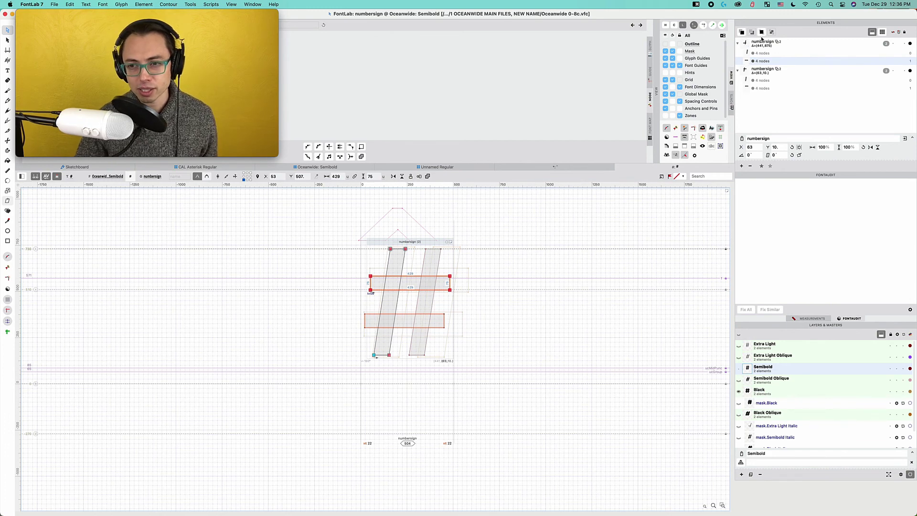
key(super+w)
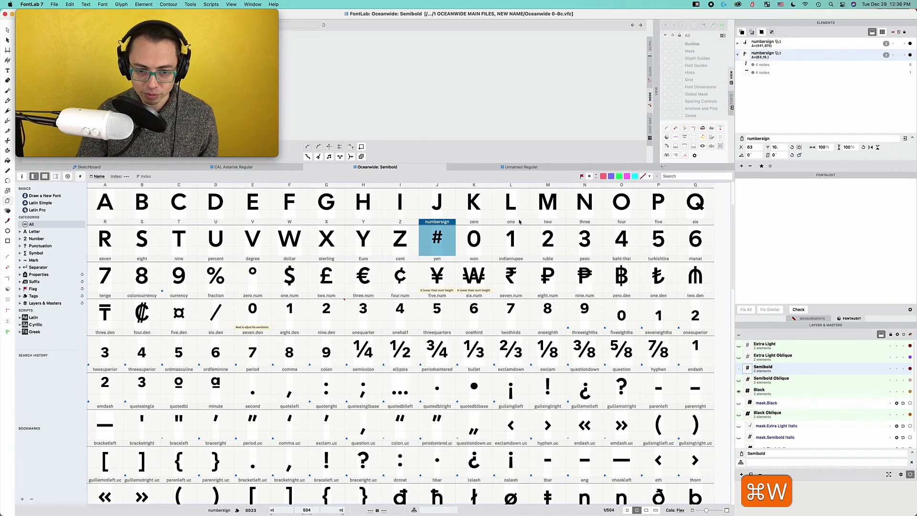
click(229, 280)
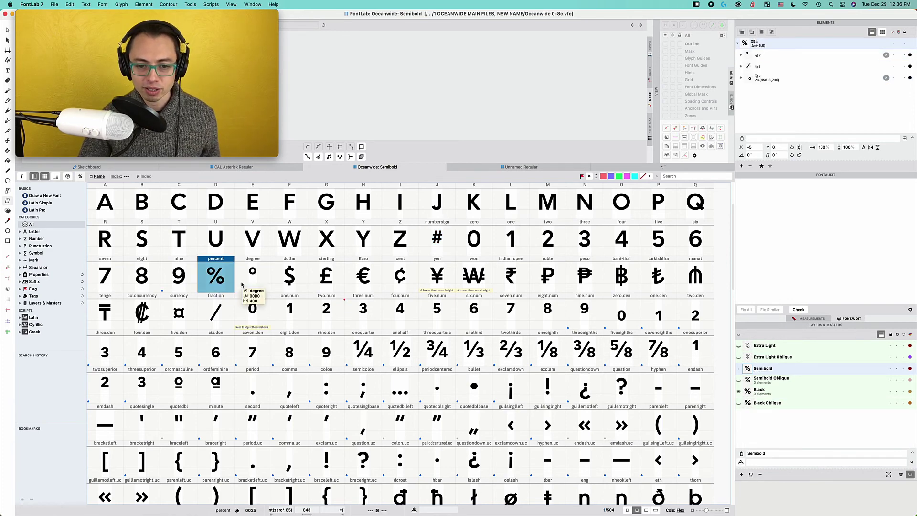
scroll(261, 291, down, 2)
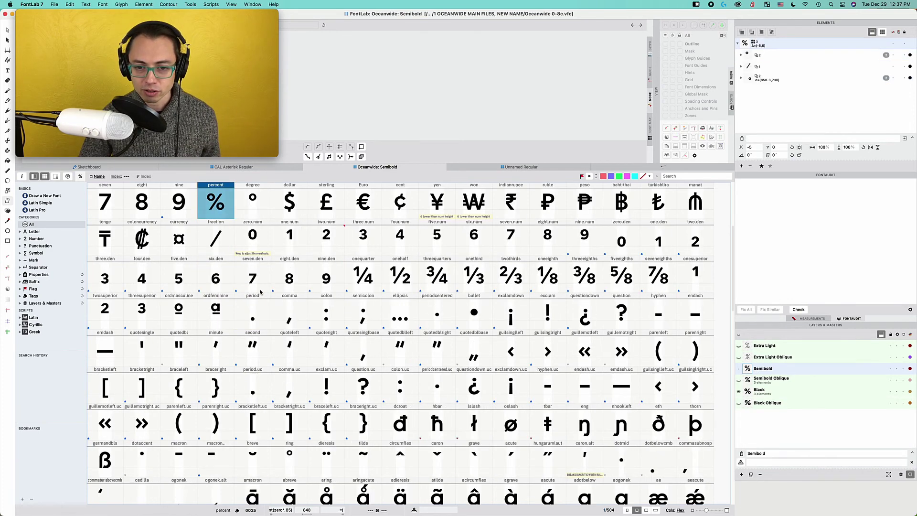
scroll(260, 292, up, 1)
click(436, 241)
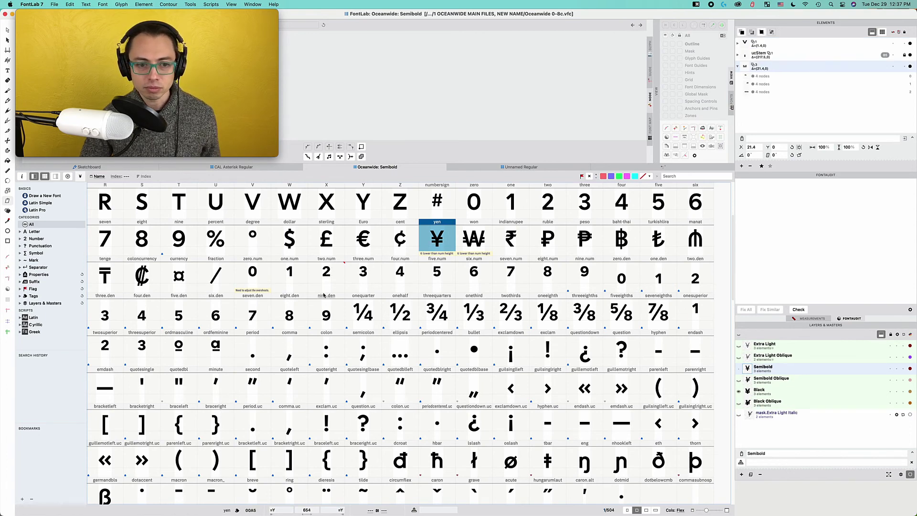
scroll(323, 296, down, 2)
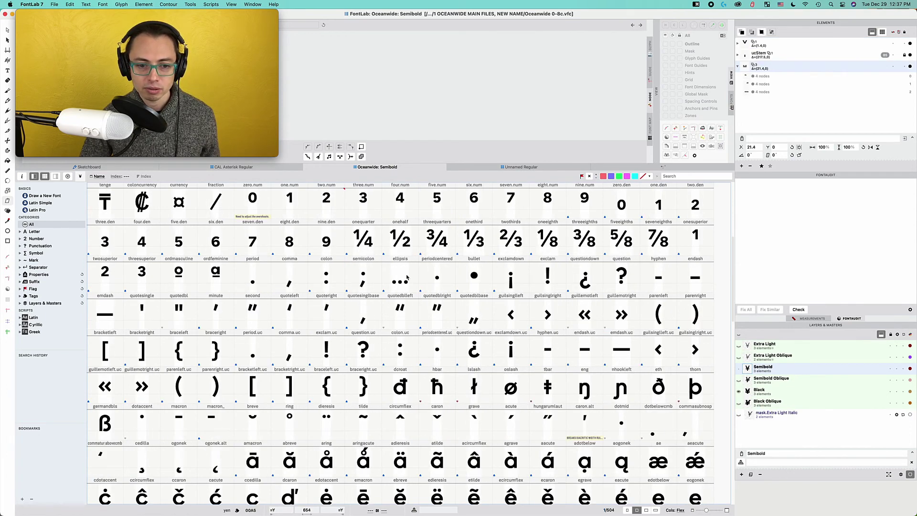
click(326, 277)
key(Right)
key(Right)
key(Right)
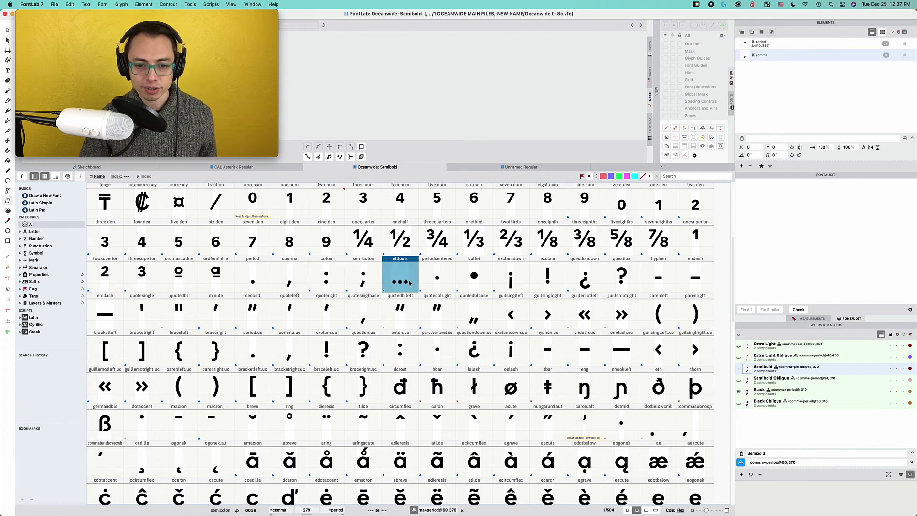
click(429, 319)
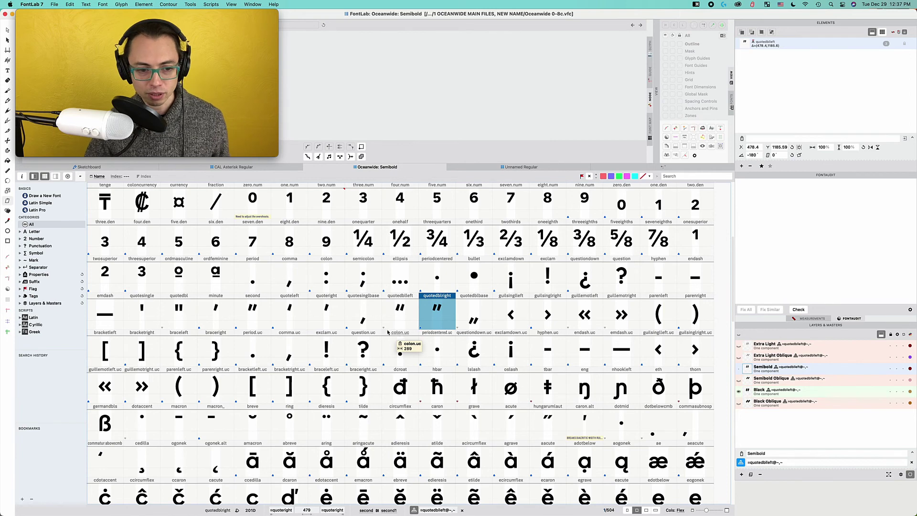
click(184, 320)
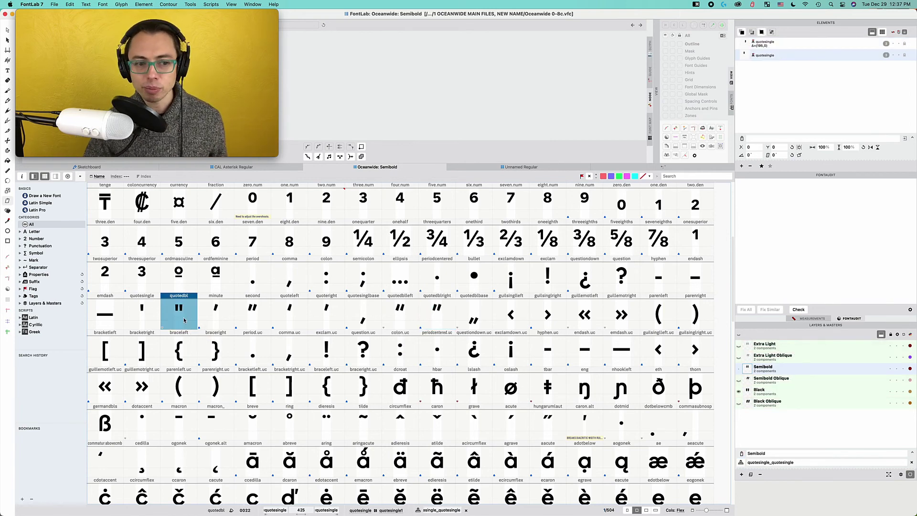
key(Right)
key(Right)
key(Right)
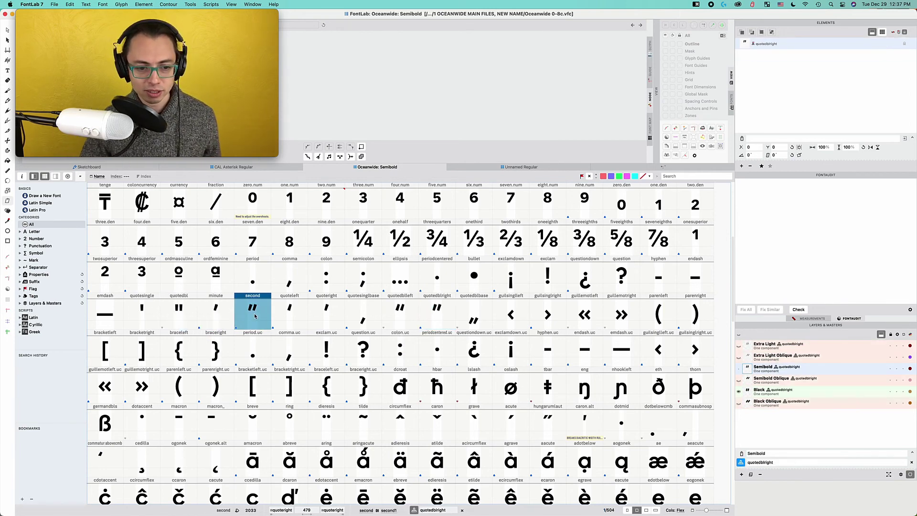
scroll(424, 316, down, 1)
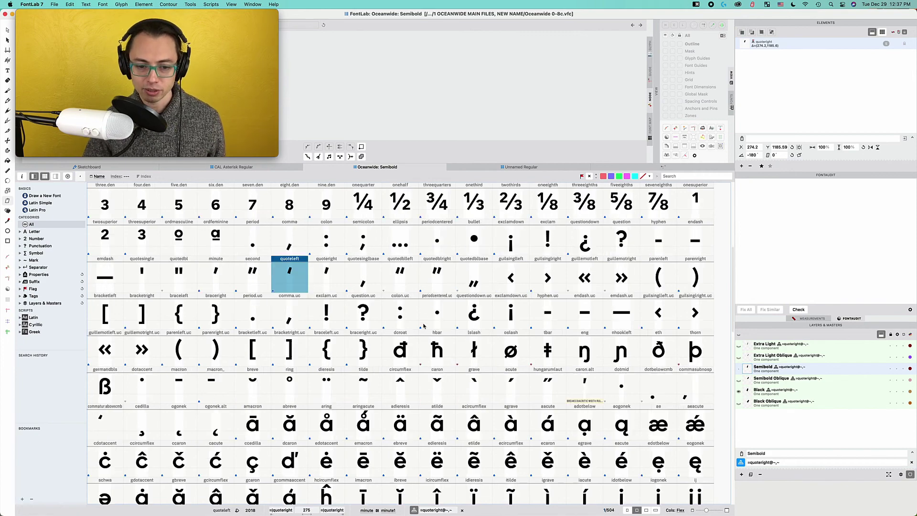
scroll(424, 326, down, 1)
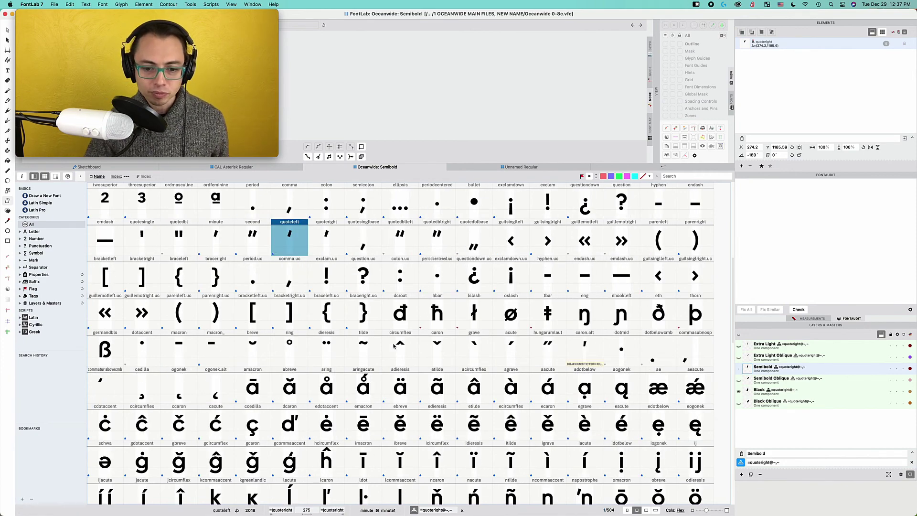
scroll(394, 345, down, 14)
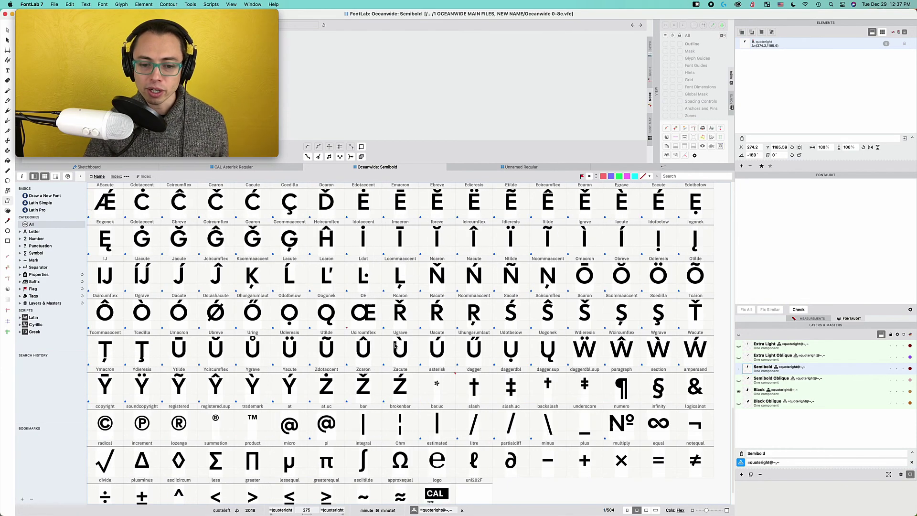
Review the dagger, daggerdbl, their .sup variants, paragraph and ampersand glyphs.
click(520, 397)
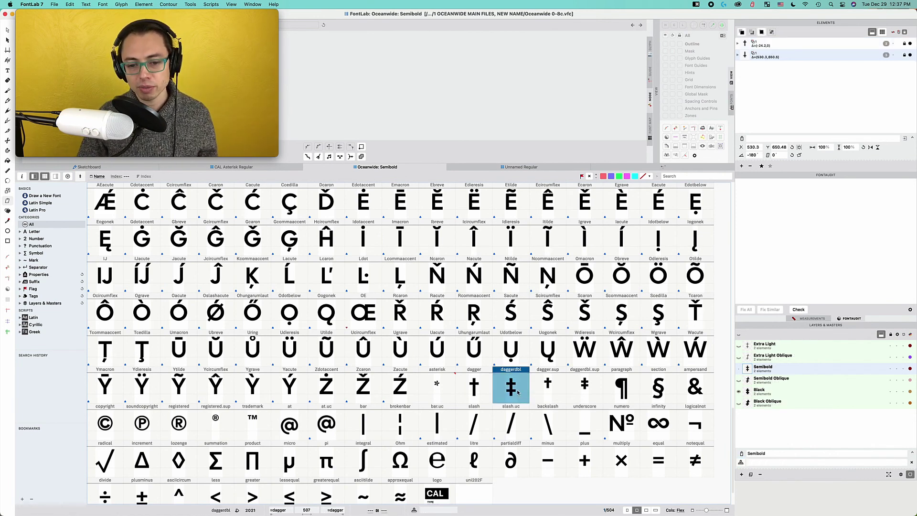
click(466, 392)
click(494, 389)
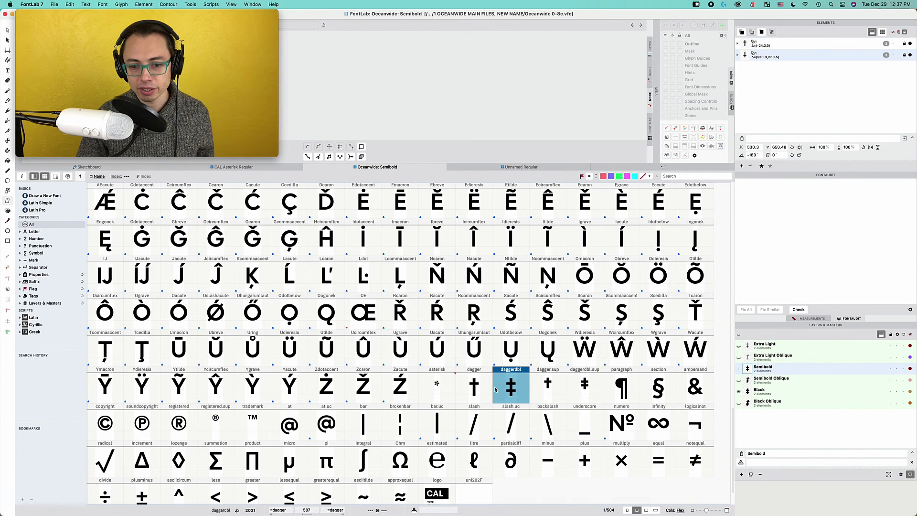
click(552, 390)
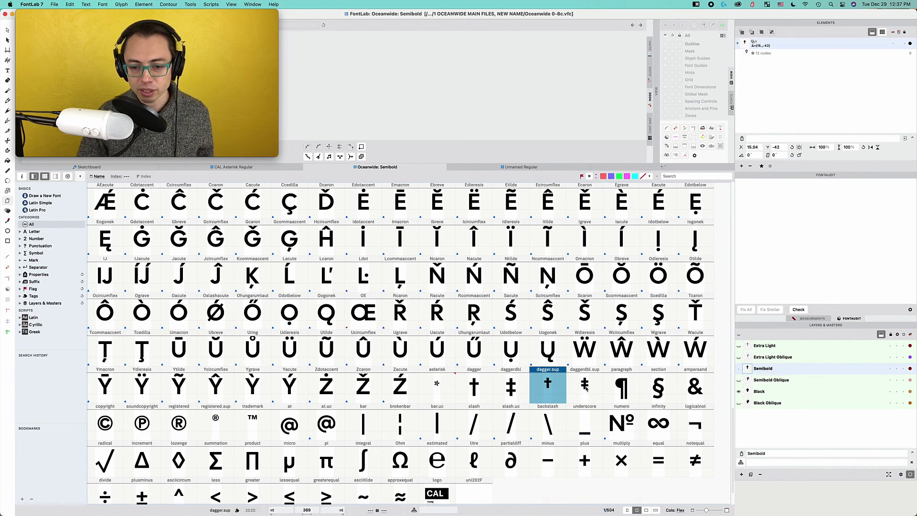
click(587, 387)
click(622, 386)
key(Right)
key(Right)
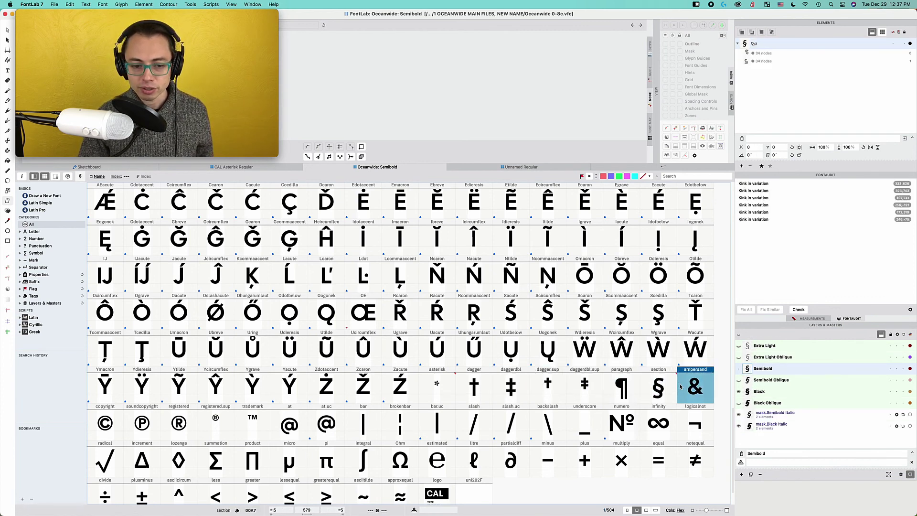
Compare the plus glyph against multiply, equal and minus.
scroll(270, 422, down, 2)
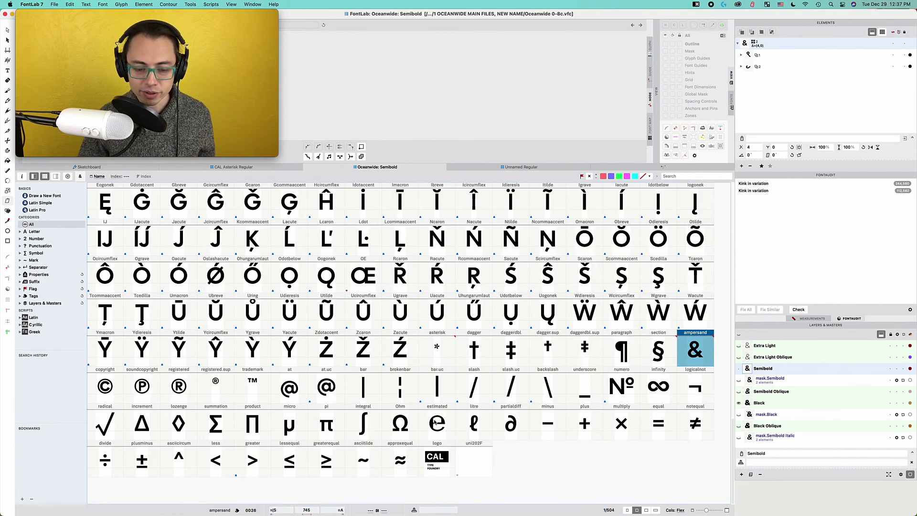
click(618, 424)
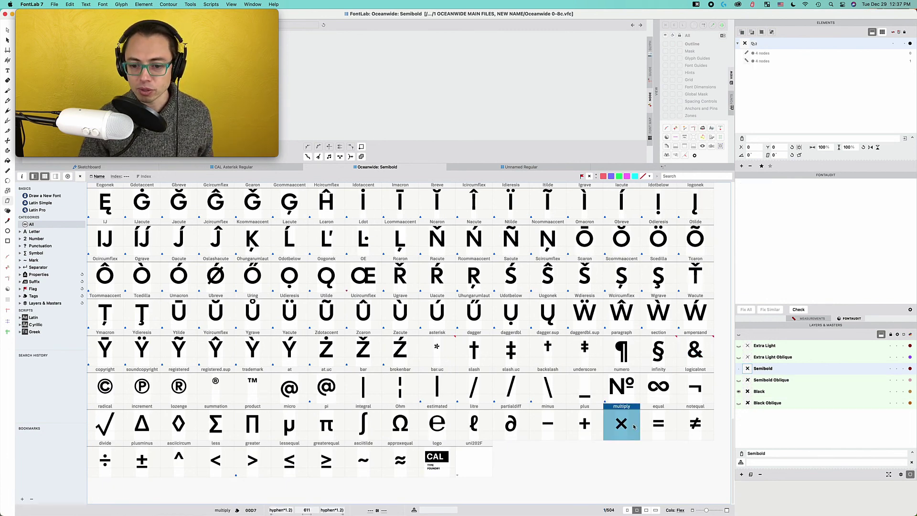
click(592, 433)
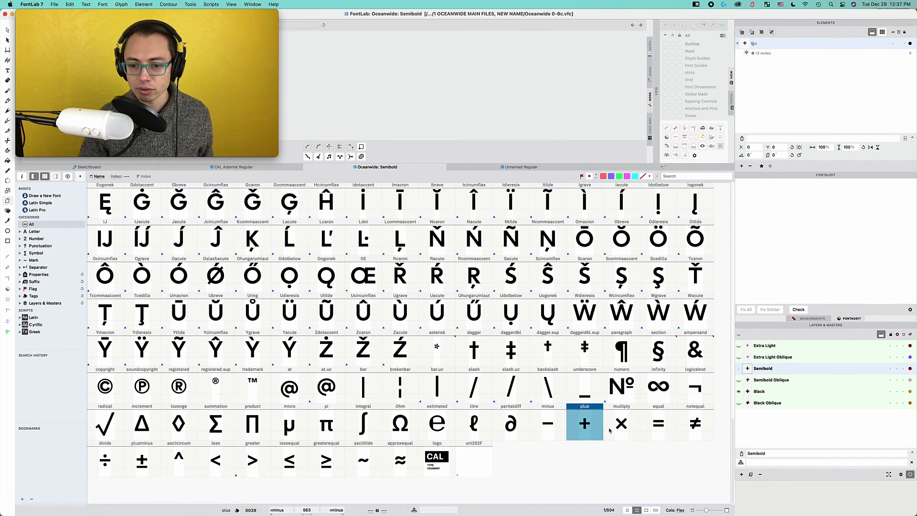
click(658, 423)
click(584, 423)
click(621, 424)
click(585, 423)
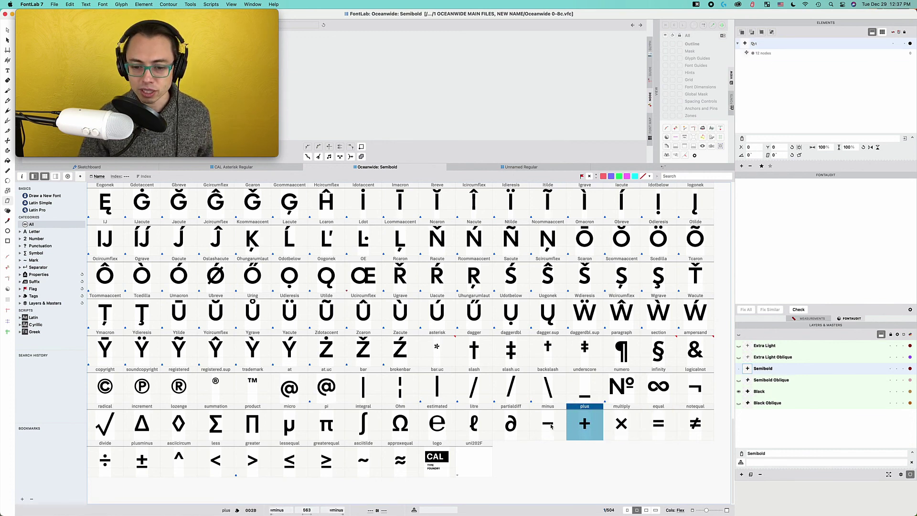
click(551, 426)
click(578, 426)
Review minus, notequal, divide, plusminus, lessequal and greaterequal glyphs.
key(Left)
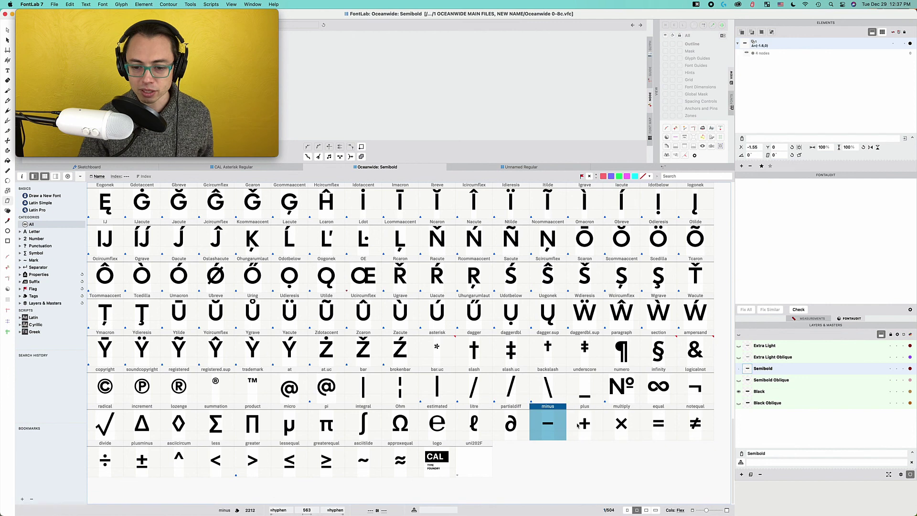
key(Right)
key(Right)
key(Right)
key(Right)
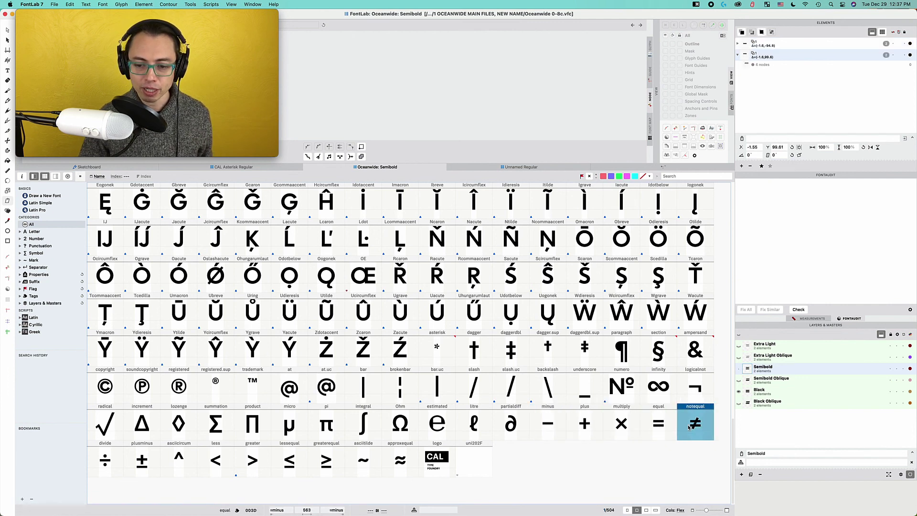
click(116, 468)
key(Right)
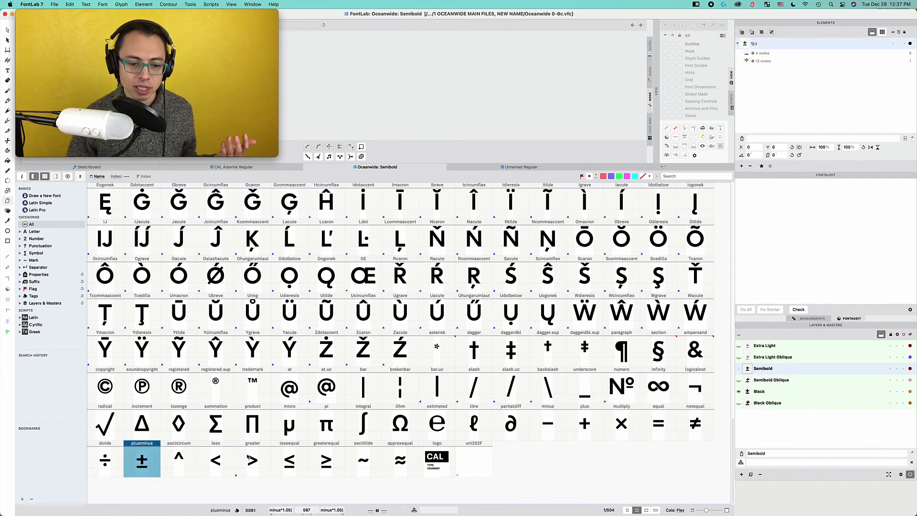
click(291, 463)
click(317, 466)
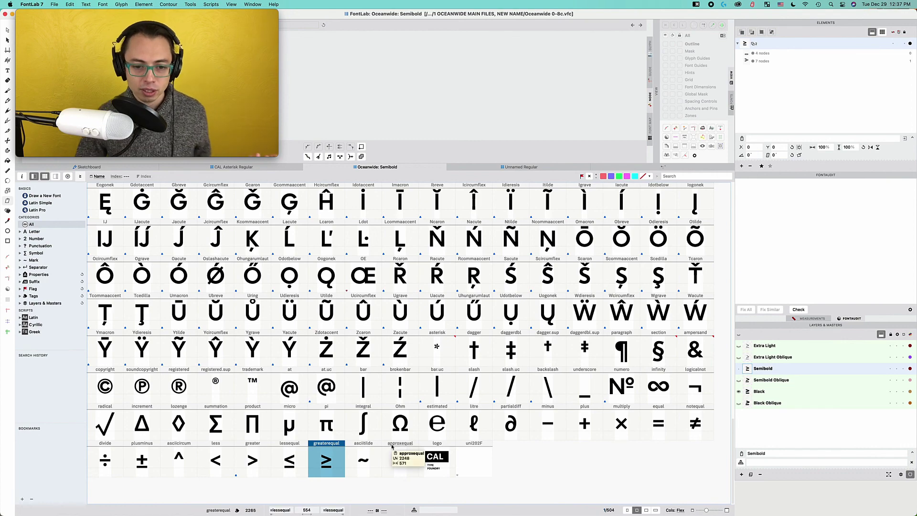
Scroll back up and switch to the CAL Asterisk Regular font.
scroll(389, 444, up, 6)
scroll(390, 444, up, 15)
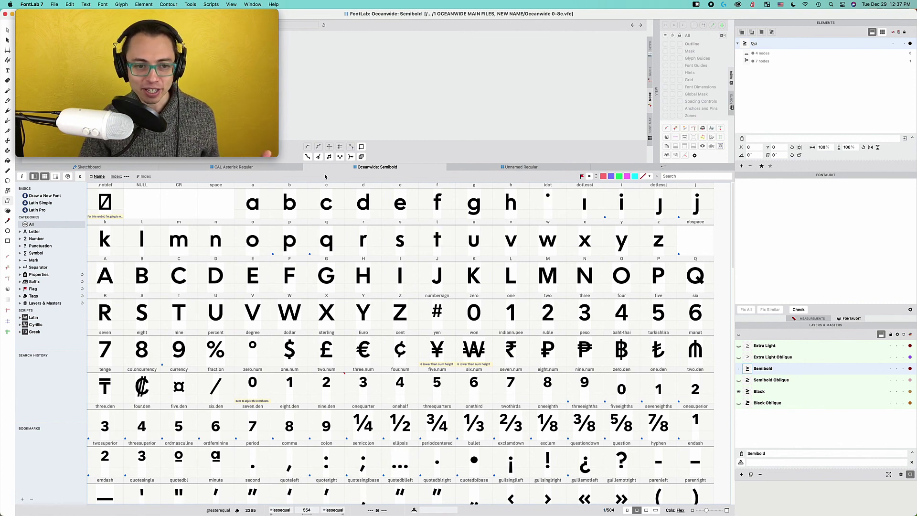
click(257, 168)
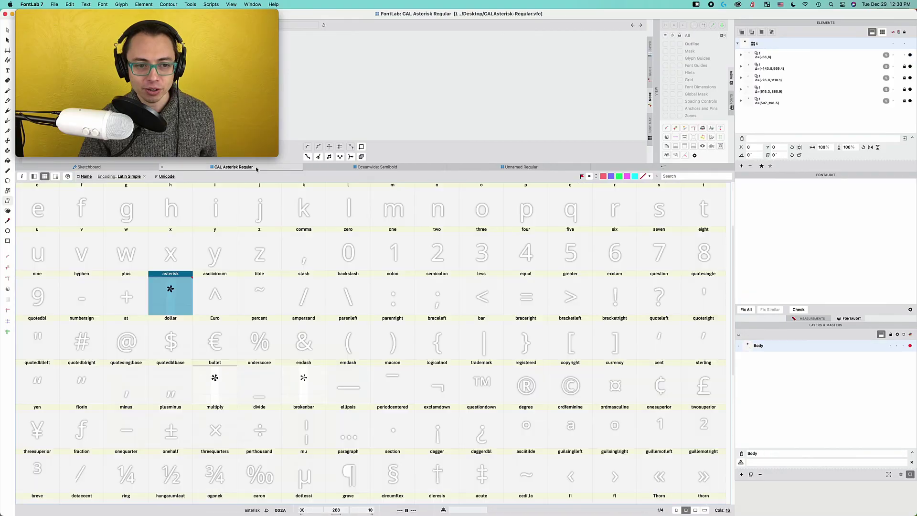